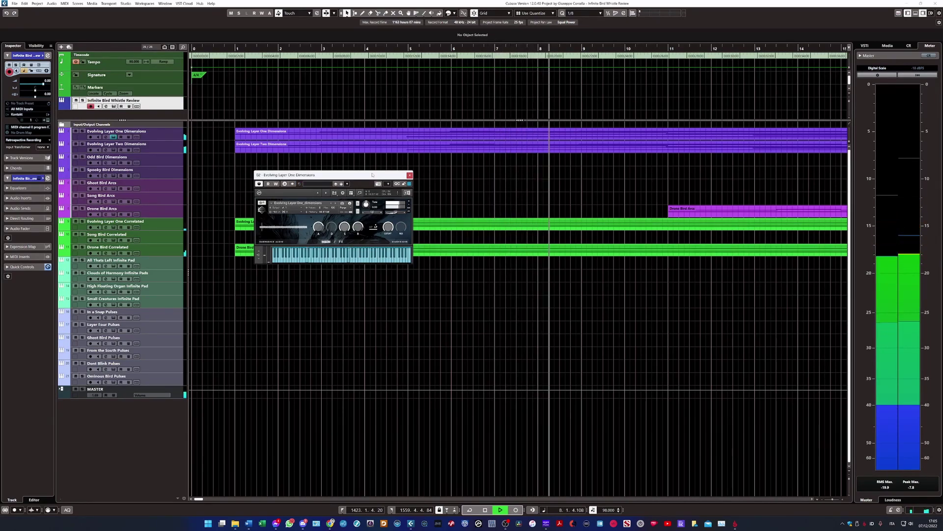
- Inspect the instruments on the Evolving Layer One Correlated and Drone Bird Arcs tracks during playback, closing each instrument window after viewing
{"action": "left_click", "coordinate": [410, 175]}
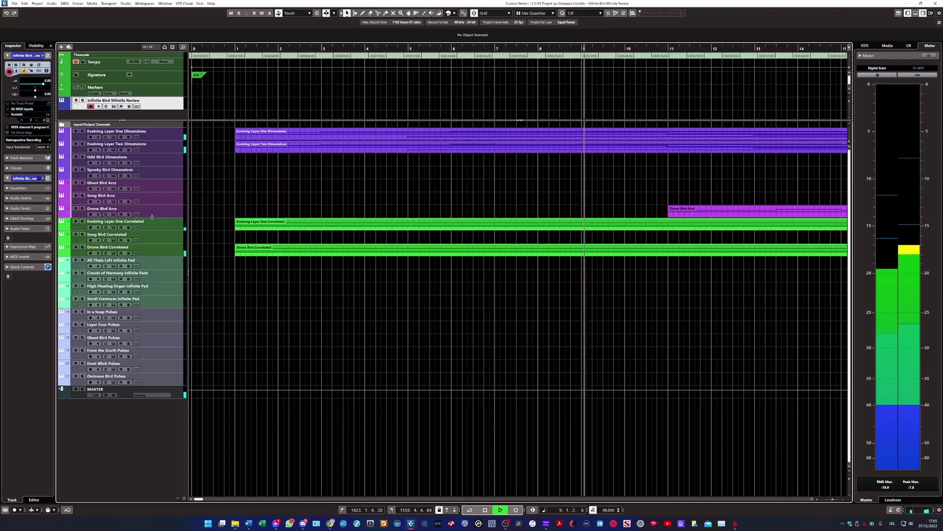
{"action": "left_click", "coordinate": [114, 227]}
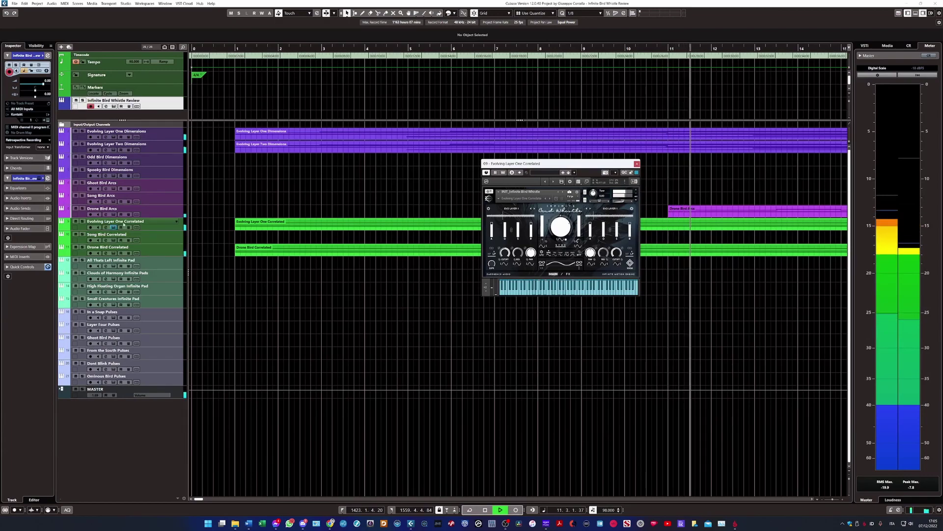
{"action": "left_click", "coordinate": [114, 227]}
{"action": "left_click", "coordinate": [114, 214]}
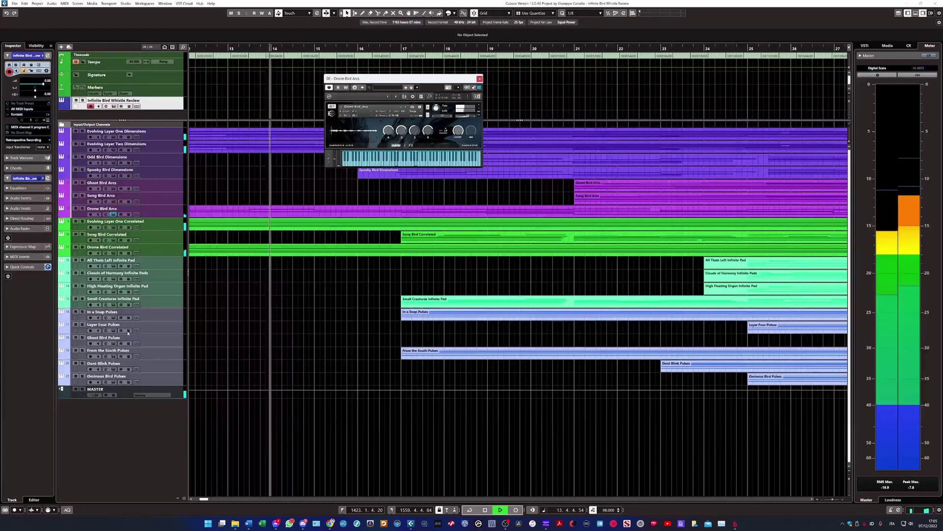
{"action": "key", "text": "Escape"}
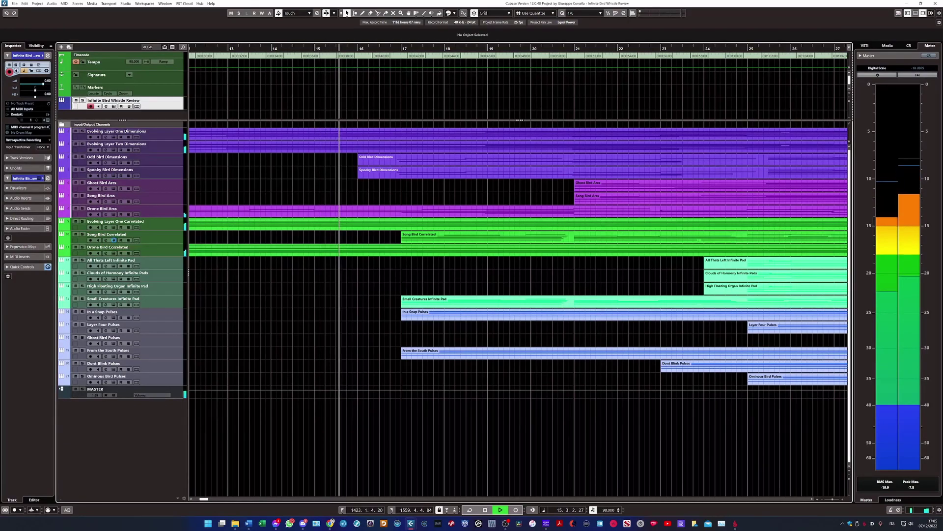
- View the Song Bird Correlated and Small Creatures Infinite Pad instruments while the project plays
{"action": "left_click", "coordinate": [115, 240]}
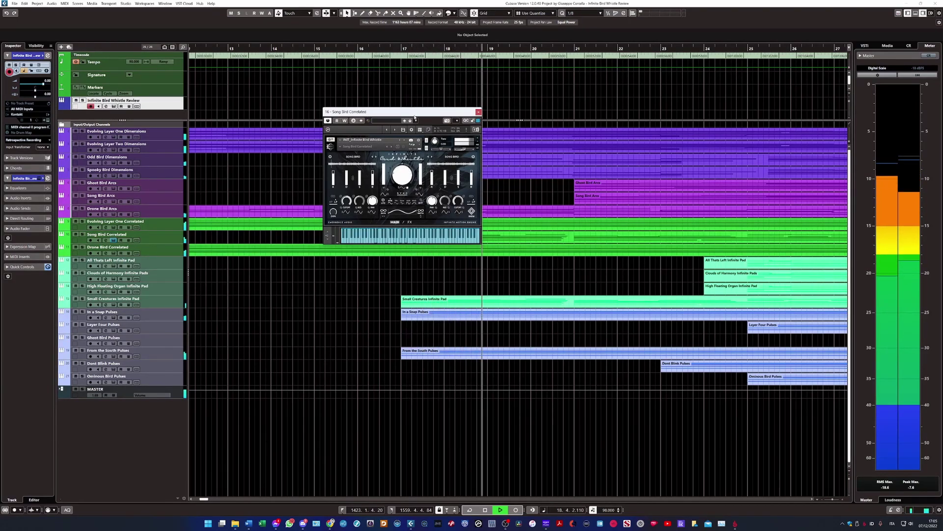
{"action": "left_click", "coordinate": [479, 112]}
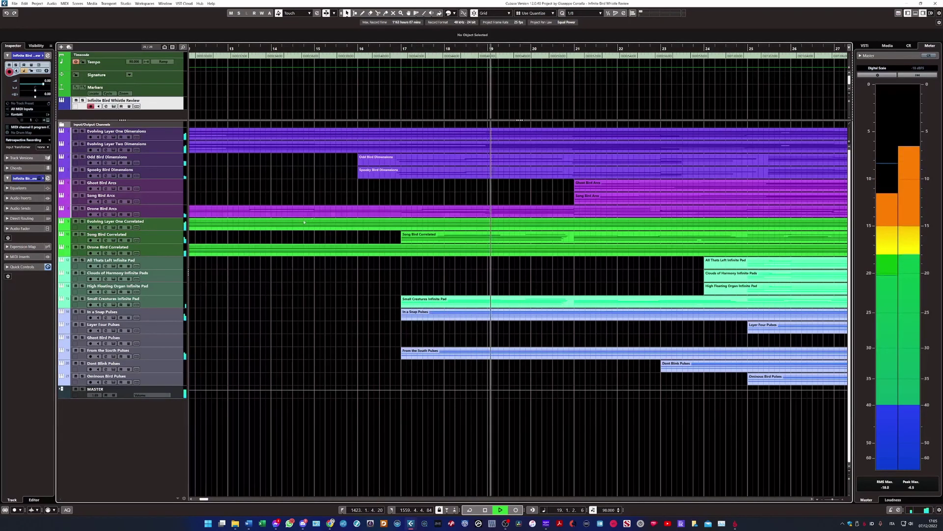
{"action": "left_click", "coordinate": [116, 305]}
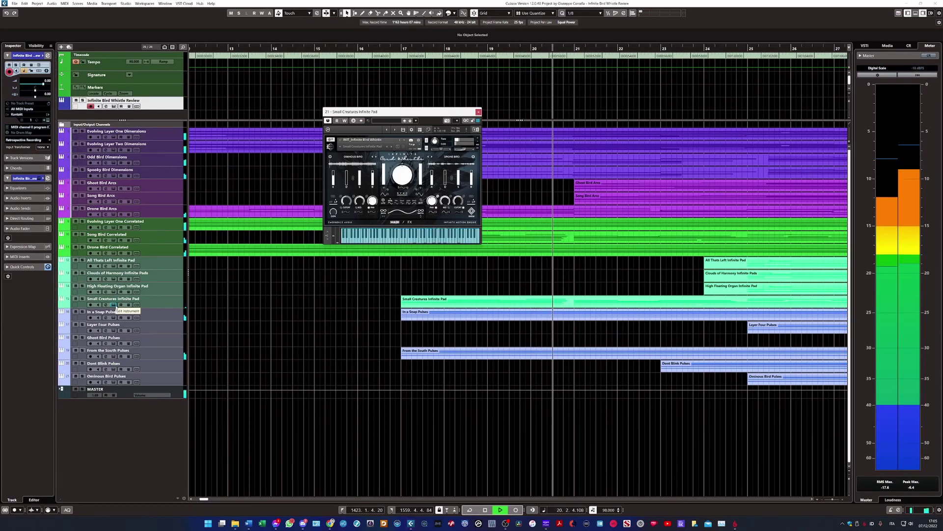
- View the From the South Pulses and Dont Blink Pulses instruments, closing each window after viewing
{"action": "left_click", "coordinate": [113, 356]}
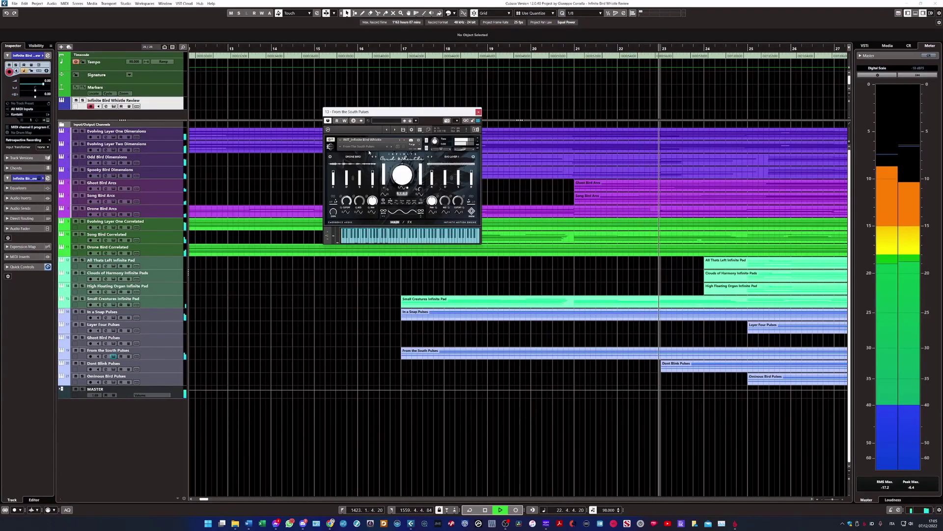
{"action": "left_click", "coordinate": [478, 112]}
{"action": "left_click", "coordinate": [114, 368]}
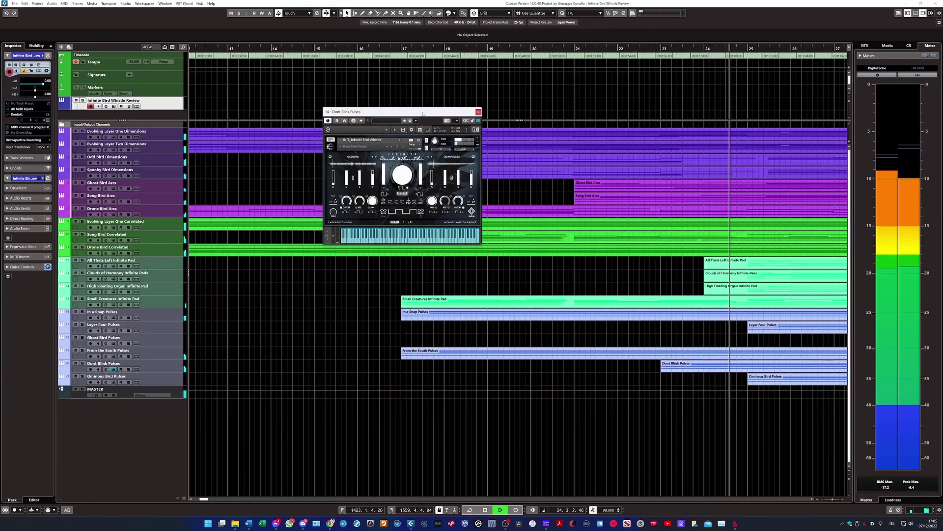
{"action": "left_click", "coordinate": [478, 112]}
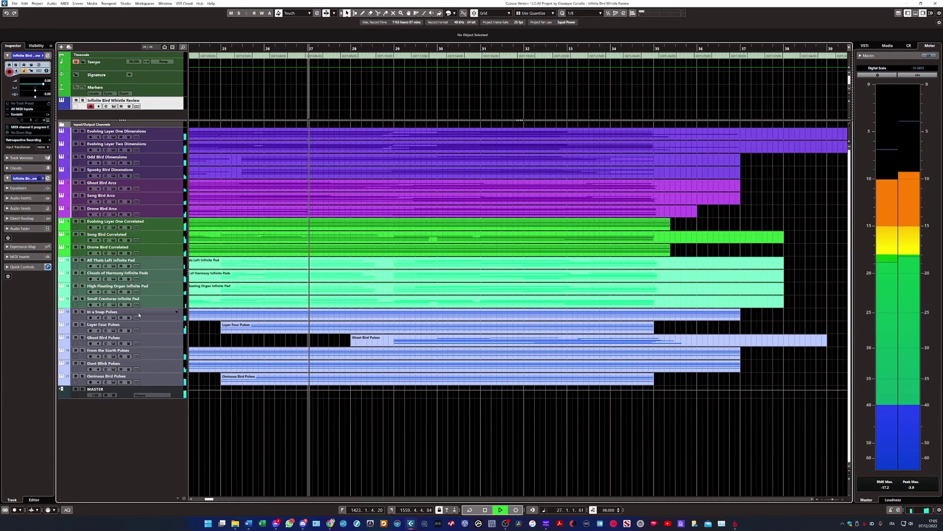
- View the Layer Four Pulses and Odd Bird Dimensions instruments during playback, closing each window after viewing
{"action": "left_click", "coordinate": [114, 330]}
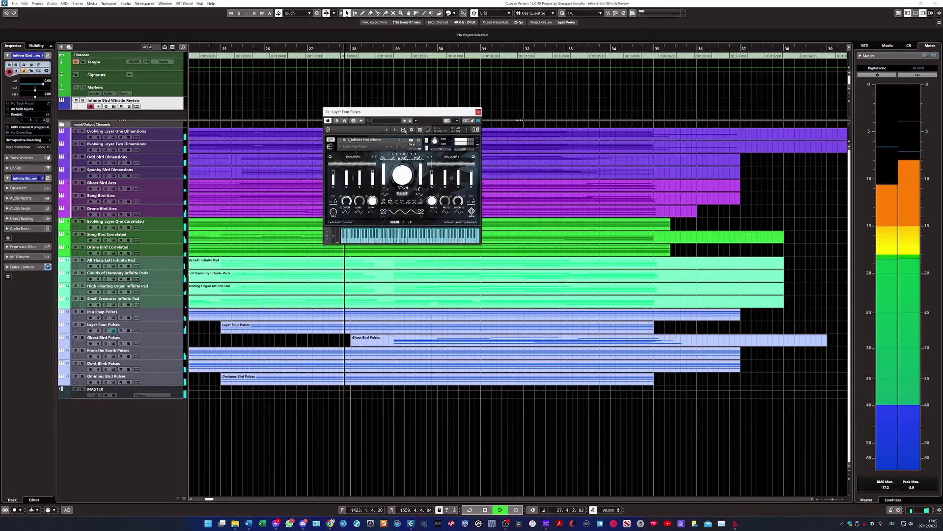
{"action": "left_click", "coordinate": [479, 112]}
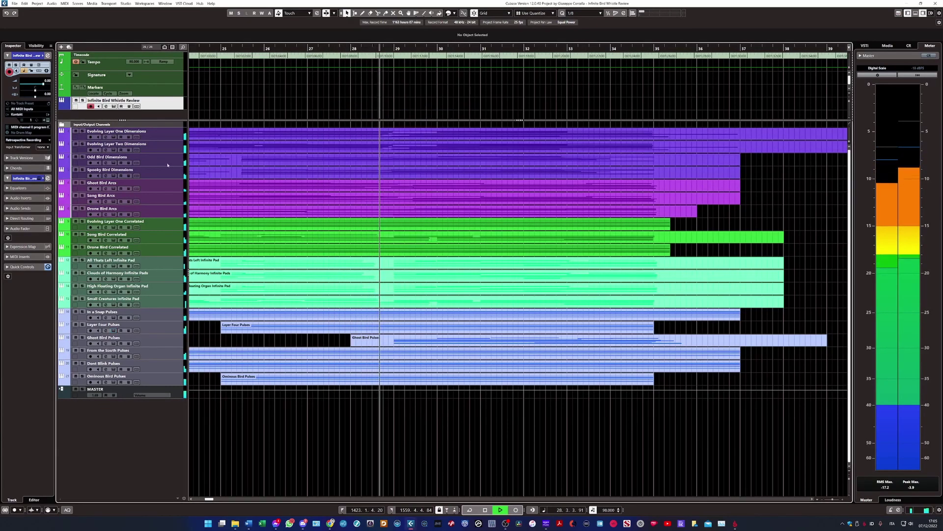
{"action": "left_click", "coordinate": [114, 162]}
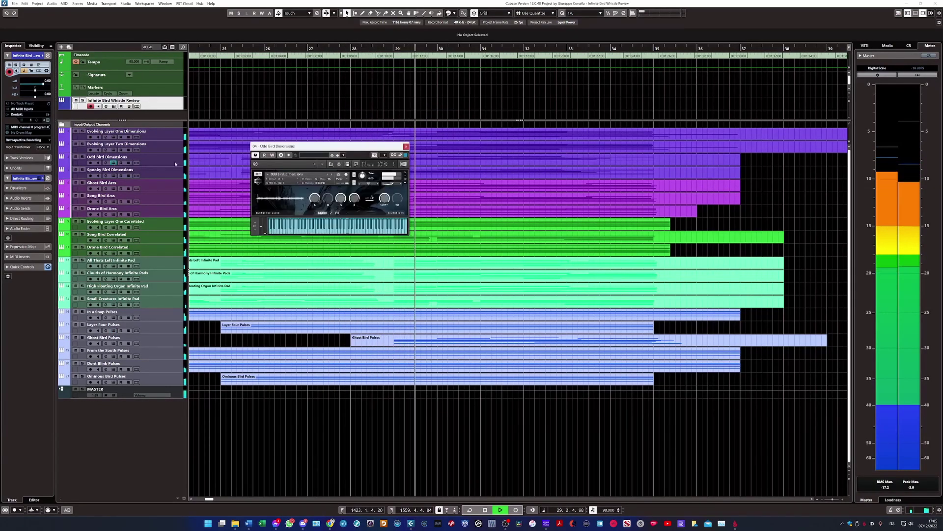
{"action": "left_click", "coordinate": [406, 146]}
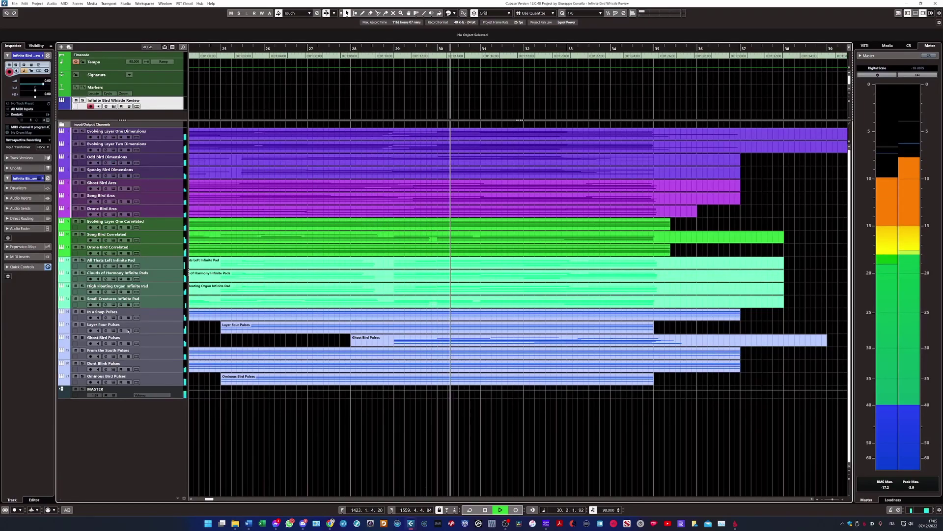
- View the Ghost Bird Pulses and In a Snap Pulses instruments, closing each window after viewing
{"action": "left_click", "coordinate": [115, 344]}
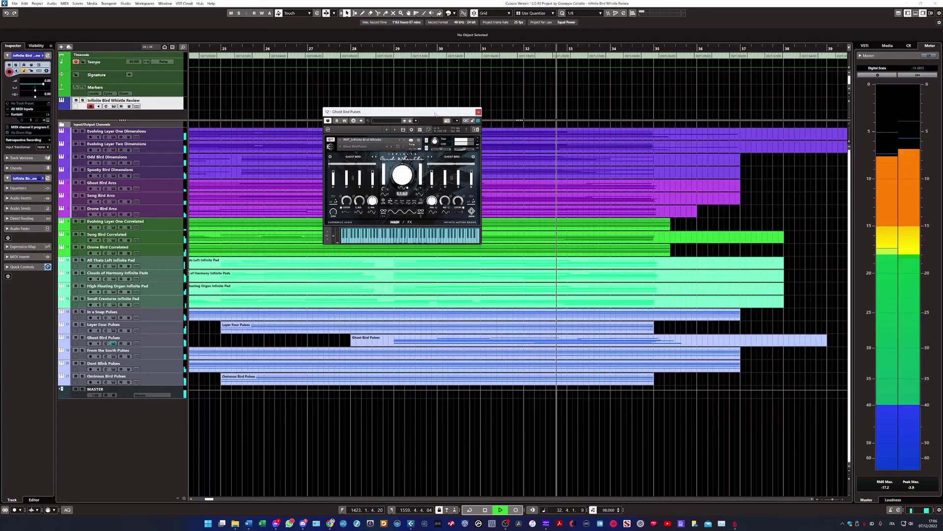
{"action": "key", "text": "Escape"}
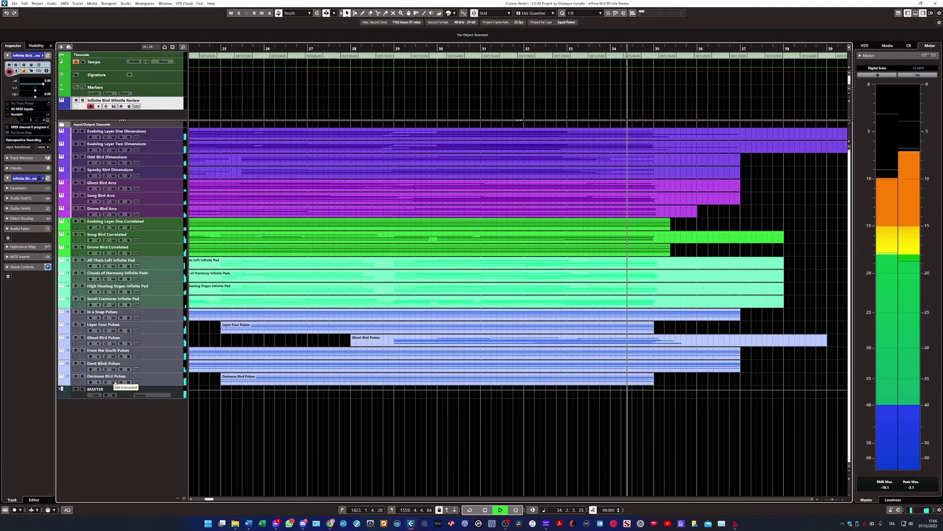
{"action": "left_click", "coordinate": [114, 318]}
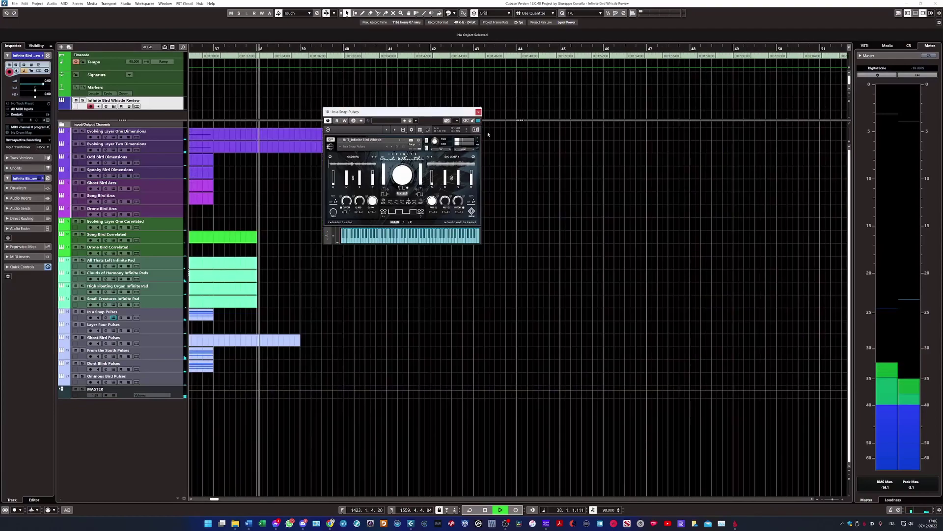
{"action": "left_click", "coordinate": [479, 111]}
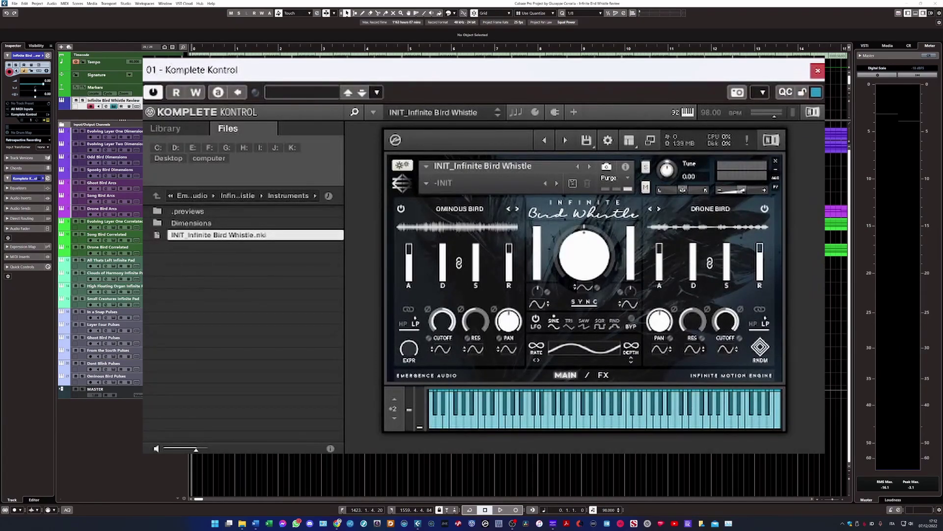
- Browse the Correlated, Infinite Pad and Pulses snapshot categories of INIT_Infinite Bird Whistle without loading a snapshot
{"action": "left_click", "coordinate": [427, 186]}
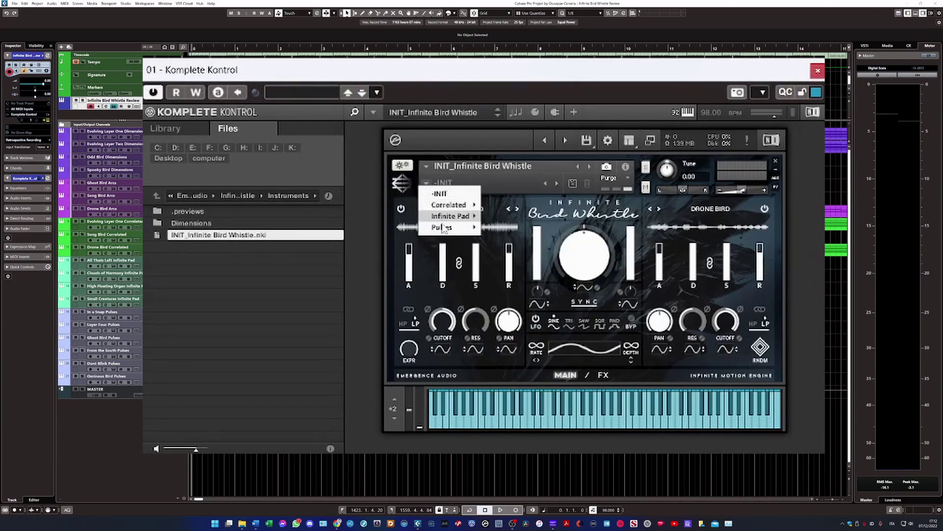
{"action": "mouse_move", "coordinate": [453, 207]}
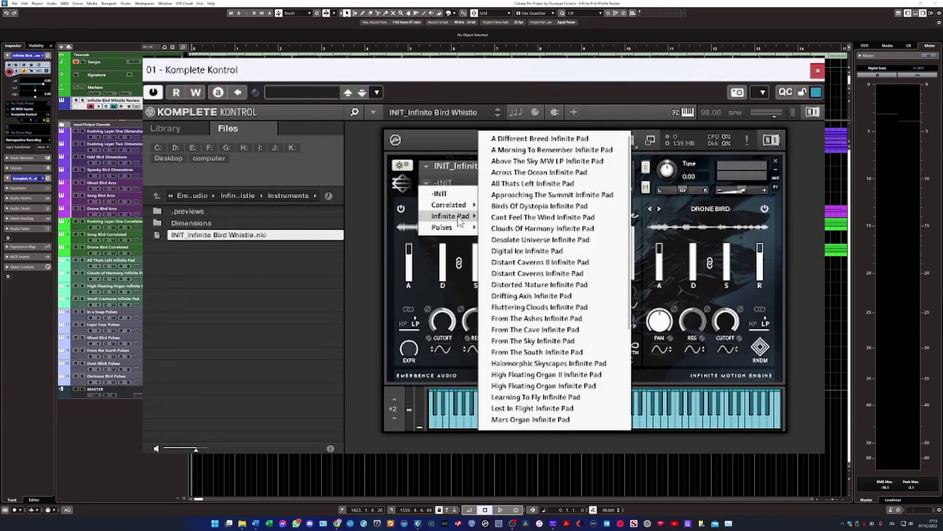
{"action": "mouse_move", "coordinate": [455, 237]}
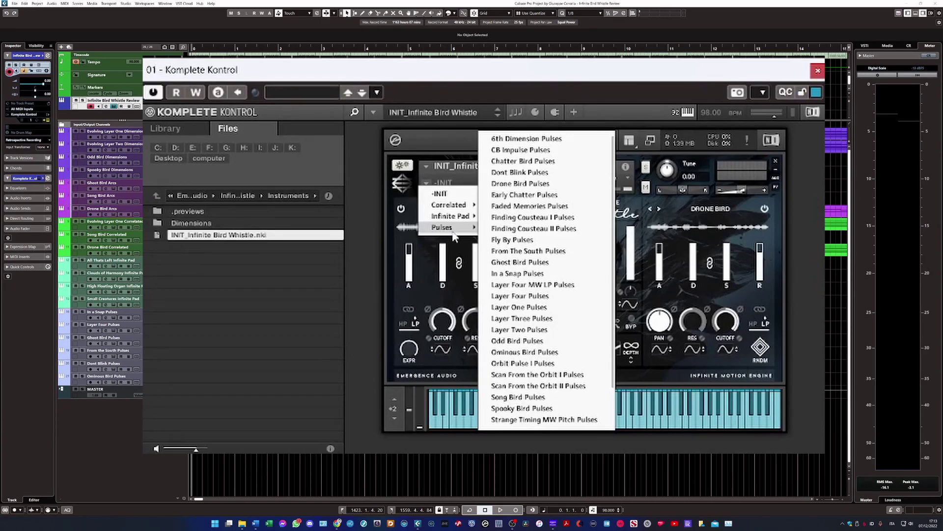
{"action": "left_click", "coordinate": [362, 301]}
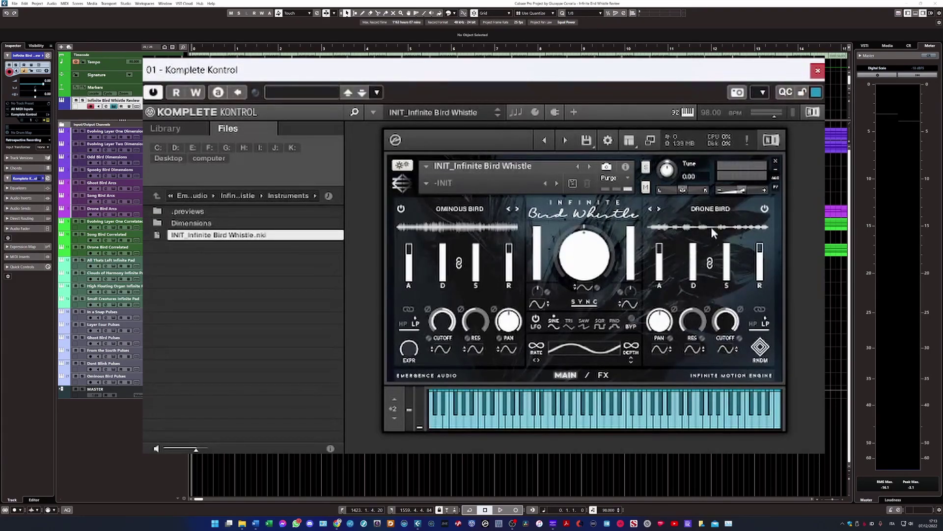
- Review the selectable sound sources for the Ominous Bird layer and toggle that layer off and on again
{"action": "left_click", "coordinate": [473, 210]}
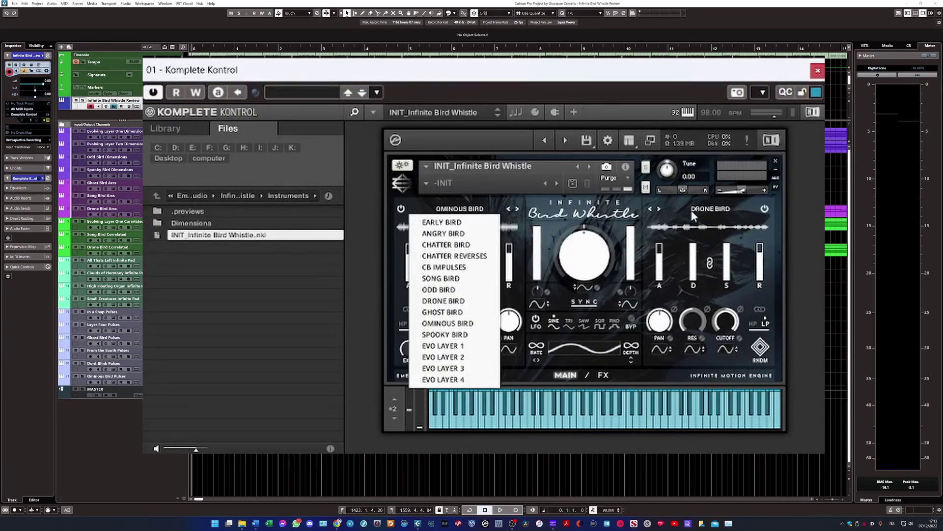
{"action": "left_click", "coordinate": [717, 210]}
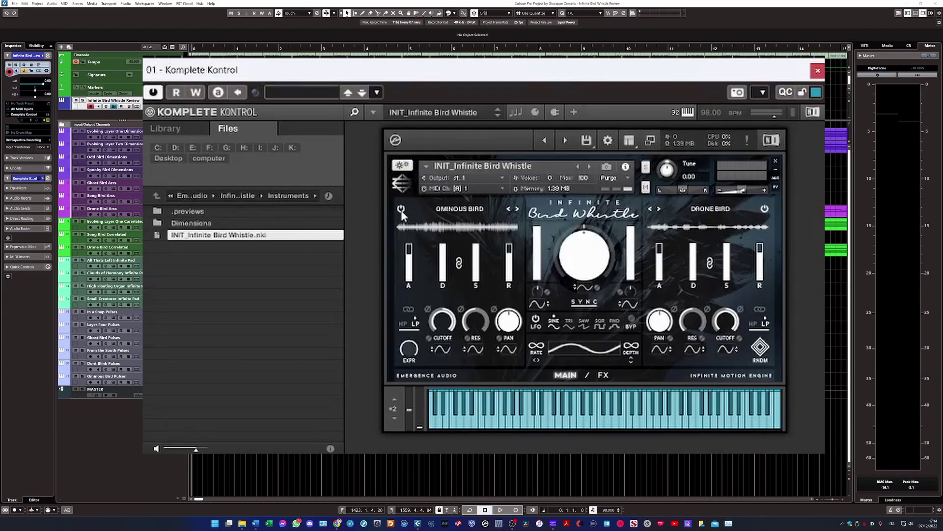
{"action": "left_click", "coordinate": [401, 210]}
{"action": "left_click", "coordinate": [401, 210]}
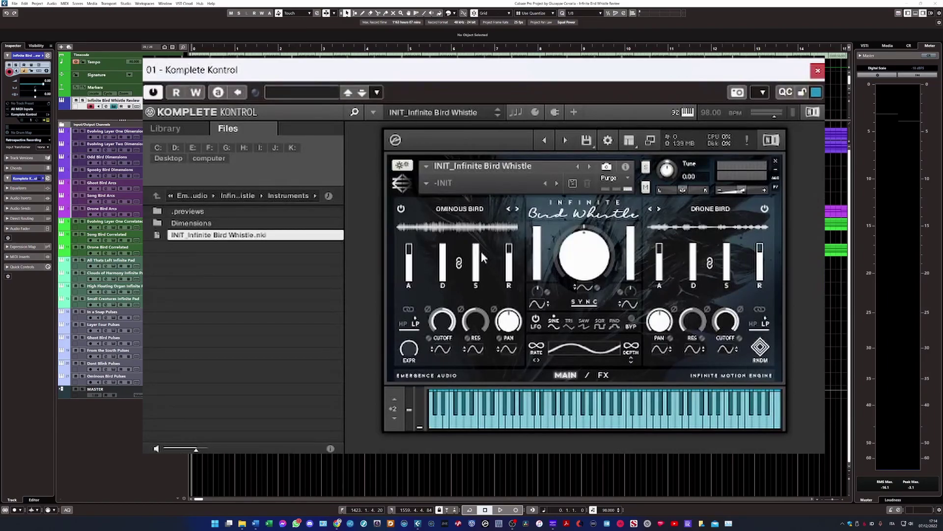
- Set the LFO waveform to square and enable LFO modulation on the Drone Bird layer's pan, resonance and cutoff
{"action": "left_click", "coordinate": [409, 310]}
{"action": "left_click", "coordinate": [600, 325]}
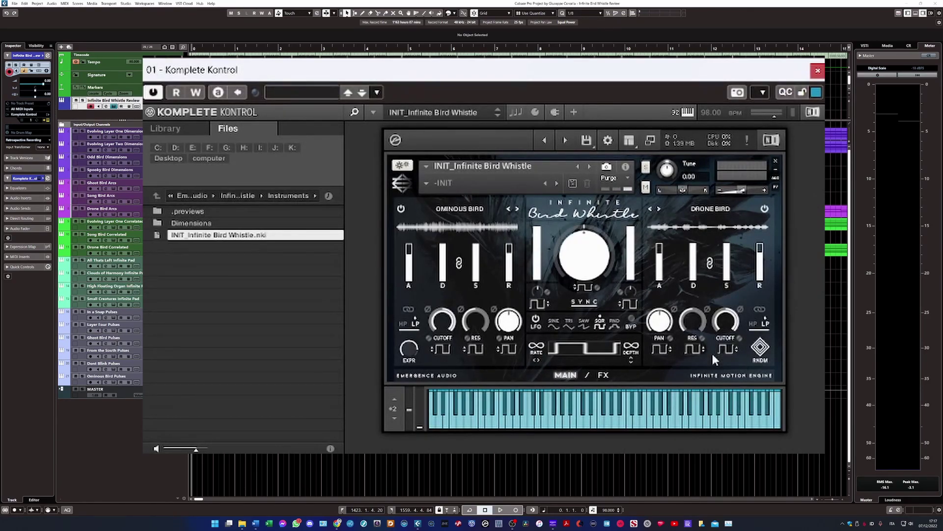
{"action": "left_click", "coordinate": [671, 338]}
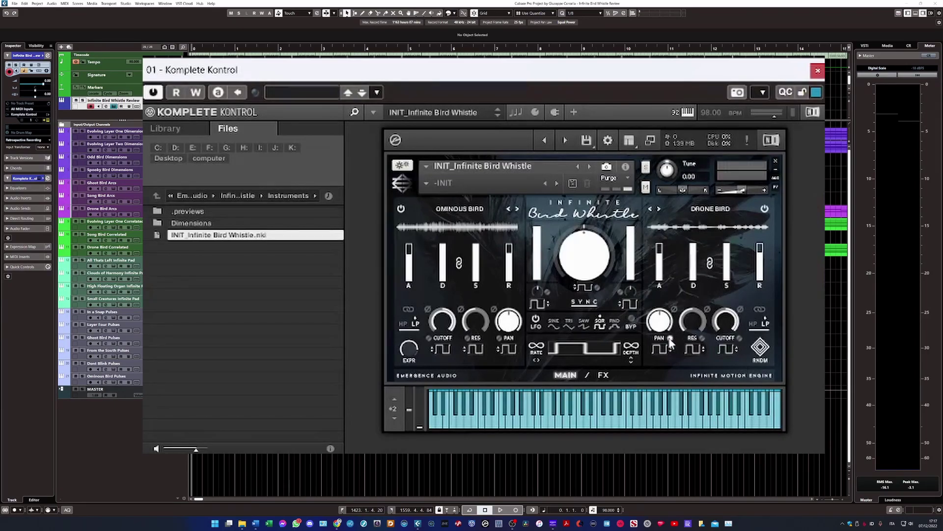
{"action": "left_click", "coordinate": [703, 338]}
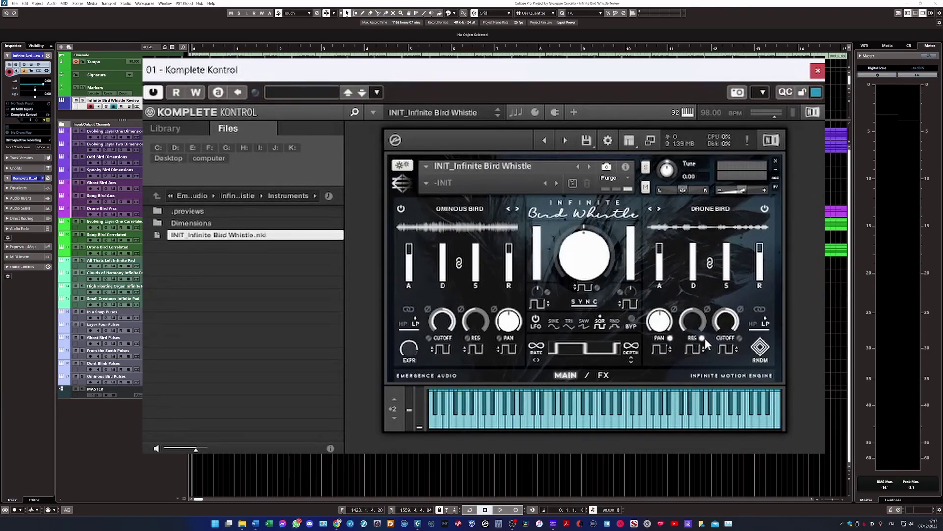
{"action": "left_click", "coordinate": [740, 338]}
- Sweep the large central knob down and up, and randomize the instrument's sound sources several times
{"action": "left_click_drag", "start_coordinate": [594, 270], "coordinate": [606, 365]}
{"action": "left_click_drag", "start_coordinate": [618, 417], "coordinate": [586, 135]}
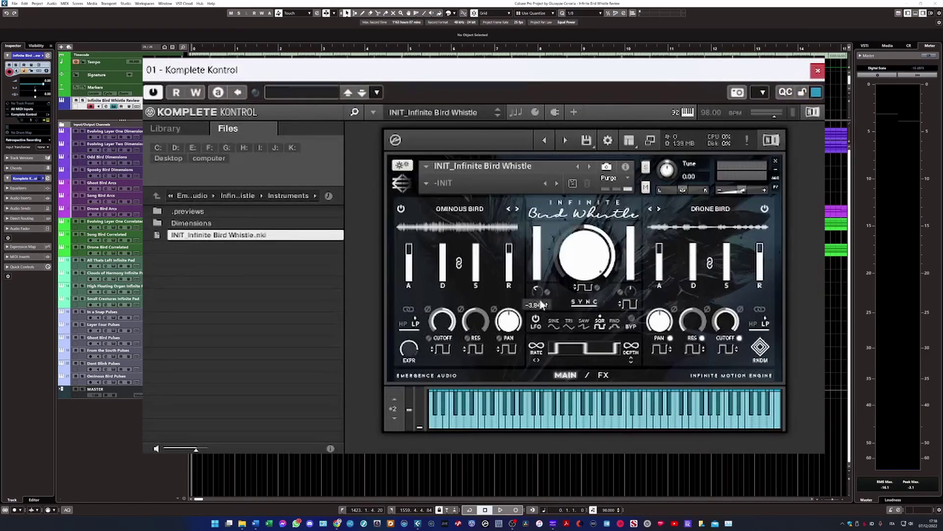
{"action": "left_click", "coordinate": [757, 355]}
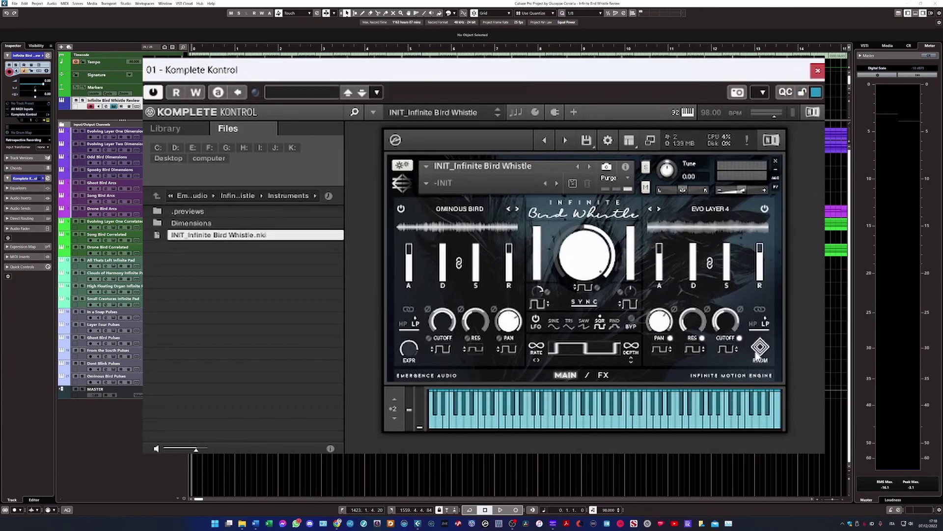
{"action": "left_click", "coordinate": [757, 355]}
{"action": "left_click", "coordinate": [757, 354]}
{"action": "left_click", "coordinate": [757, 355]}
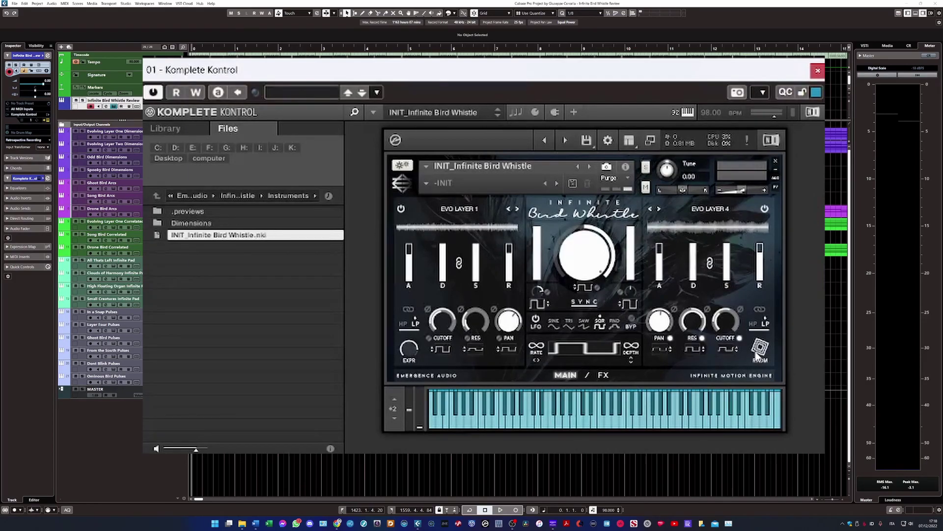
- Show the instrument's FX page, and load Chatter Reverses_dimensions.nki from the Dimensions folder
{"action": "left_click", "coordinate": [603, 375]}
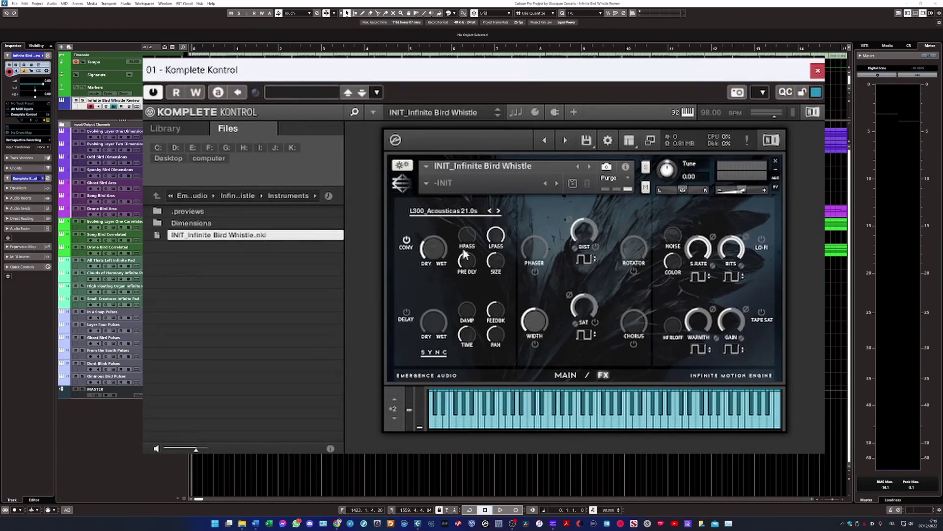
{"action": "left_click", "coordinate": [230, 224]}
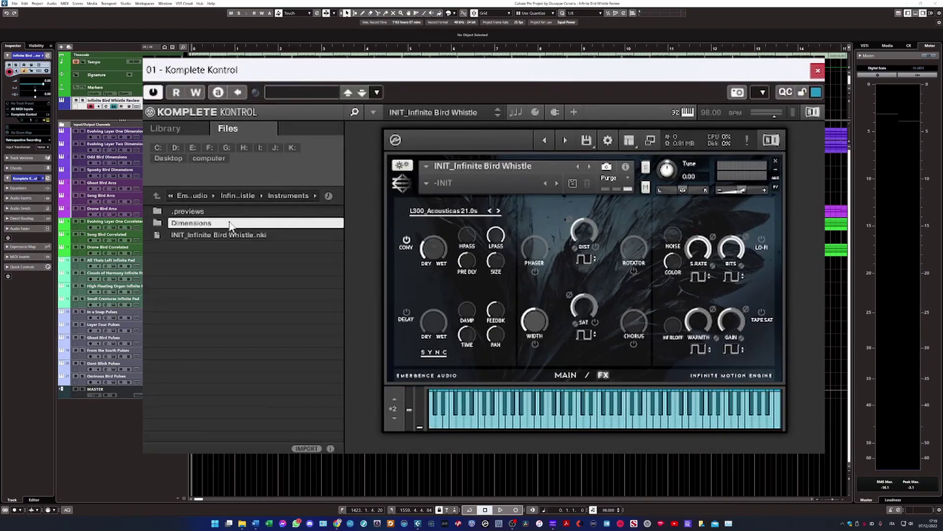
{"action": "double_click", "coordinate": [230, 224]}
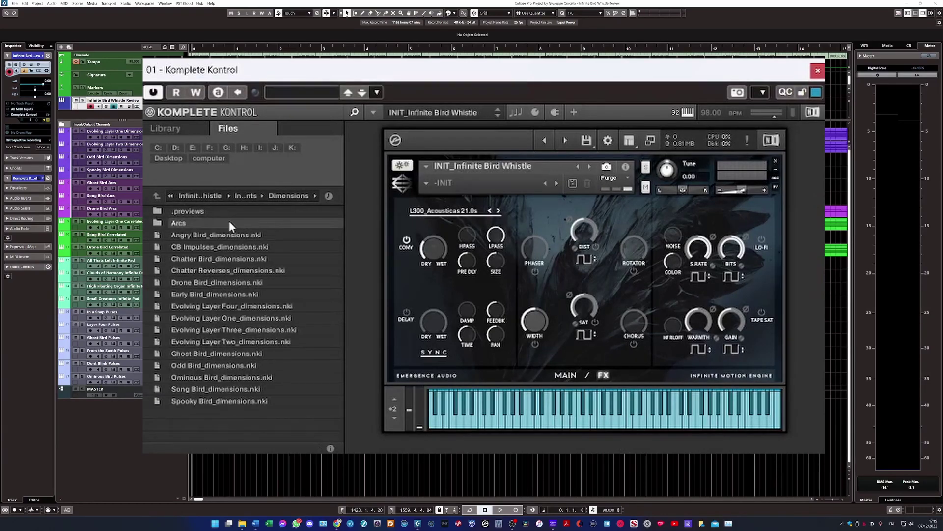
{"action": "double_click", "coordinate": [249, 273]}
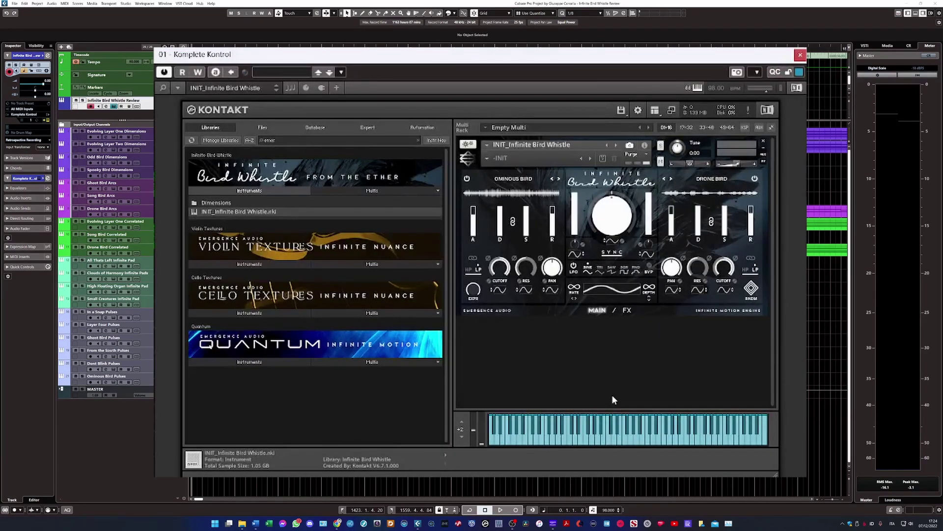
- Audition the Angry Bird, Chatter Reverses, Drone Bird and Early Bird snapshots from the Correlated category
{"action": "left_click", "coordinate": [496, 158]}
{"action": "mouse_move", "coordinate": [507, 175]}
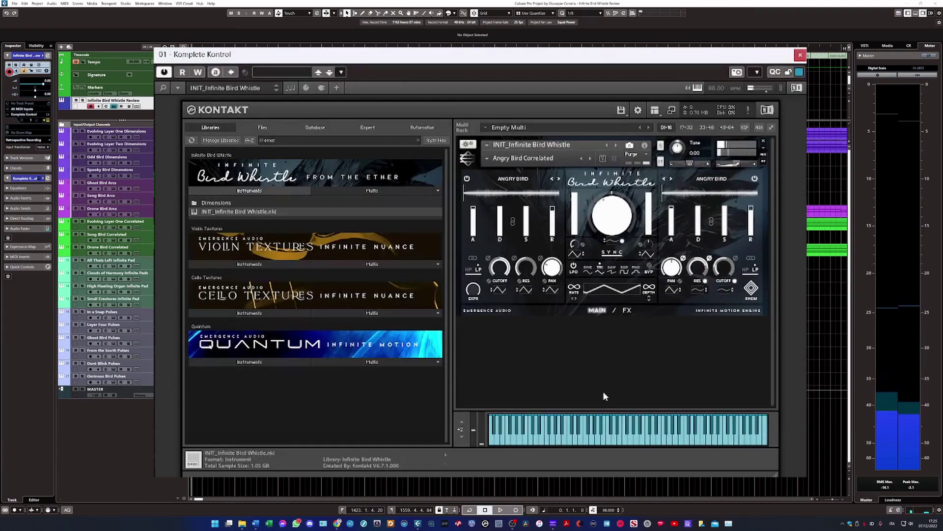
{"action": "left_click", "coordinate": [487, 159]}
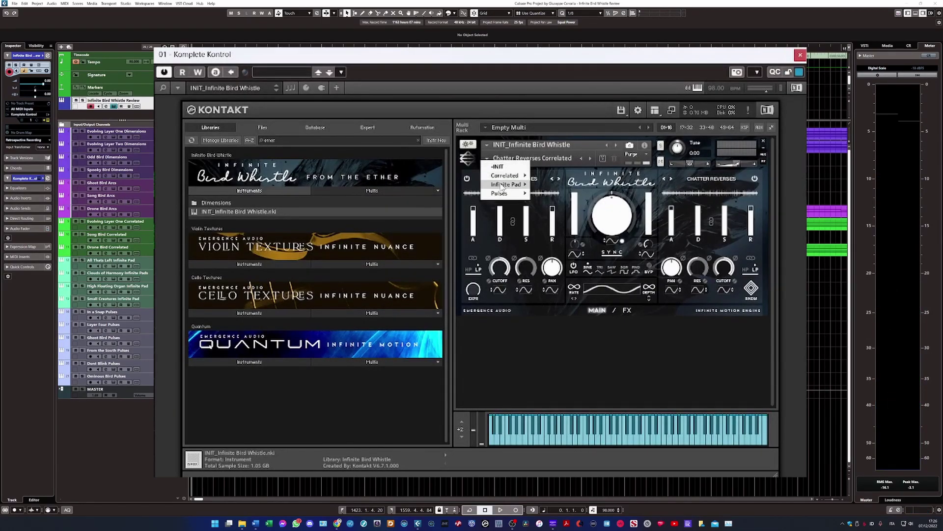
{"action": "mouse_move", "coordinate": [507, 178]}
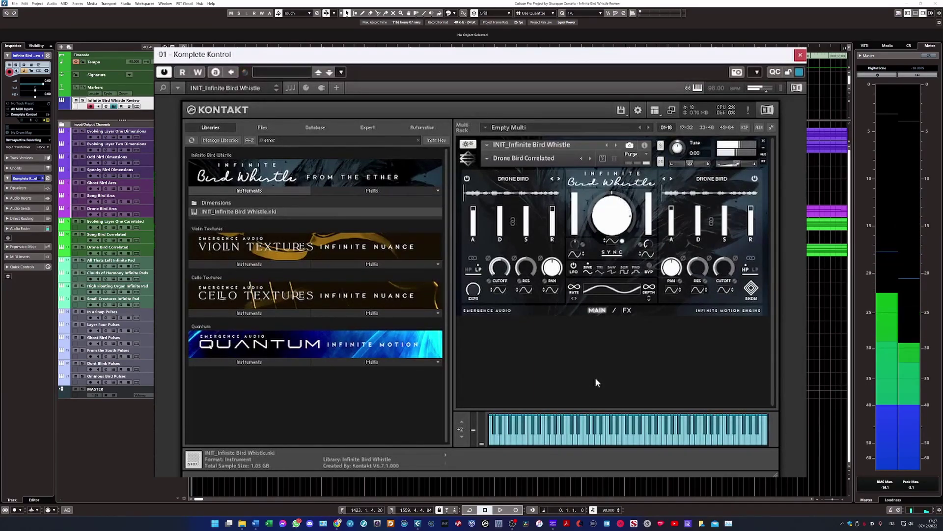
{"action": "left_click", "coordinate": [489, 158]}
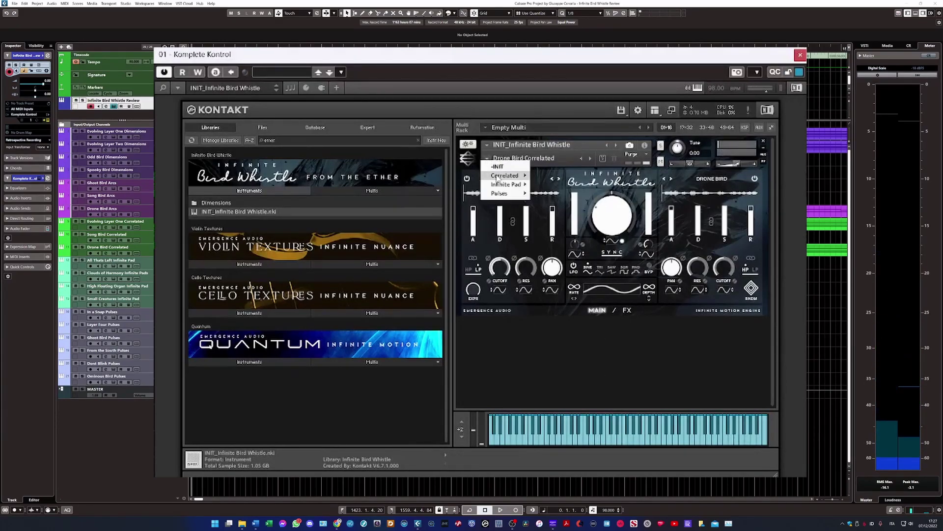
{"action": "mouse_move", "coordinate": [497, 177]}
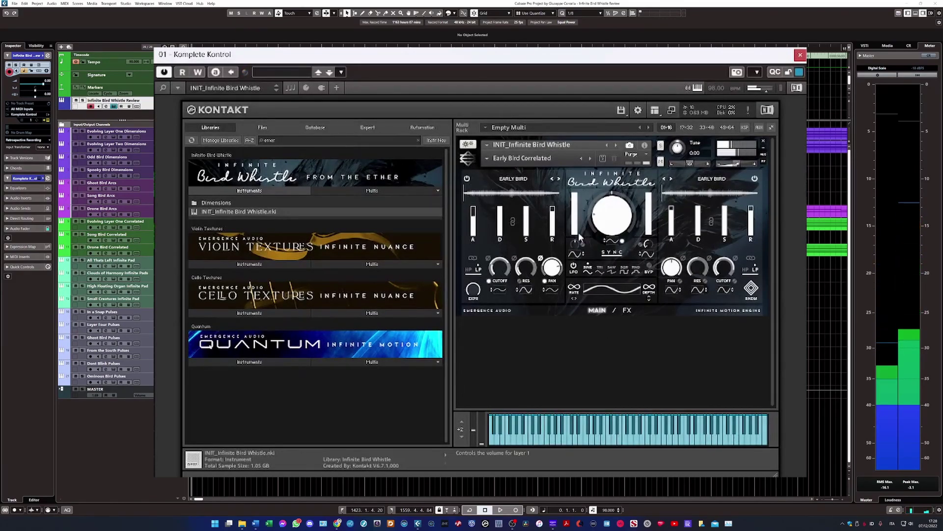
- Audition the Evolving Layer One, Evolving Layer Two and Ghost Bird snapshots from the Correlated category
{"action": "left_click", "coordinate": [488, 159]}
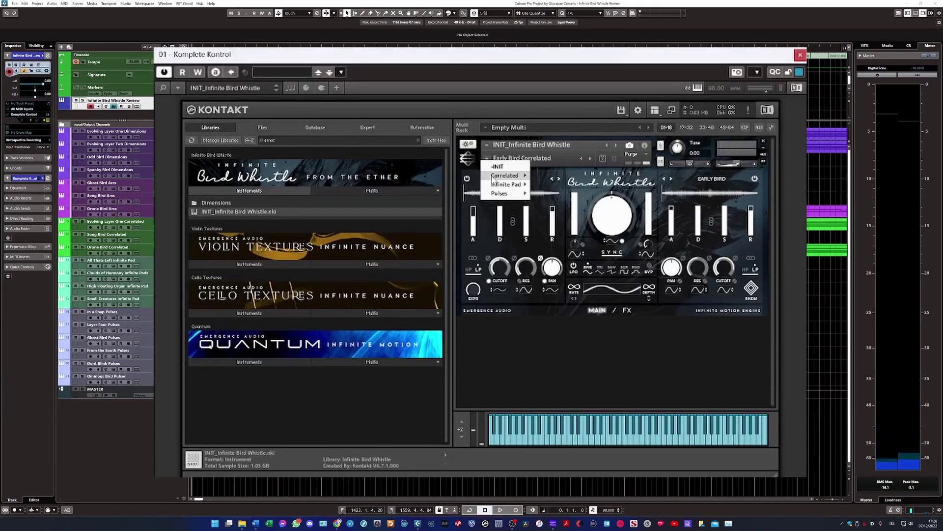
{"action": "mouse_move", "coordinate": [506, 175]}
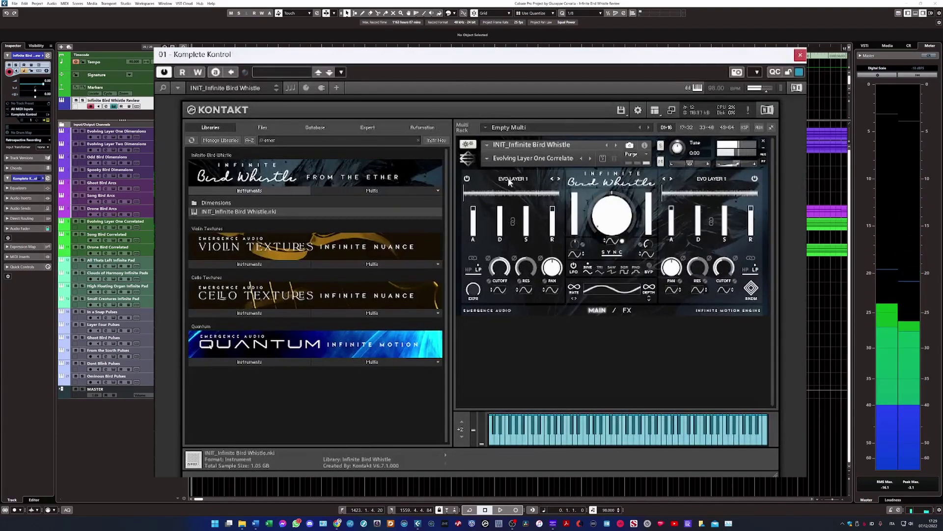
{"action": "left_click", "coordinate": [488, 161]}
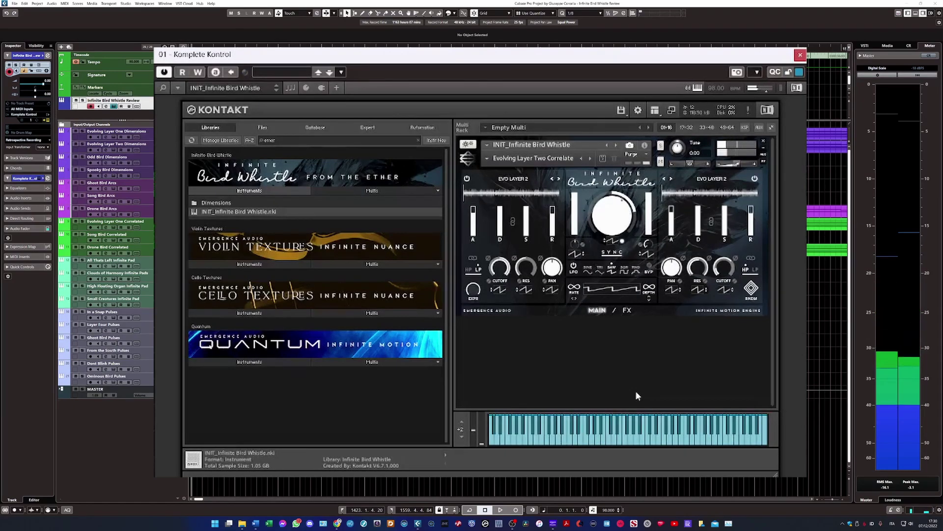
{"action": "left_click", "coordinate": [486, 159]}
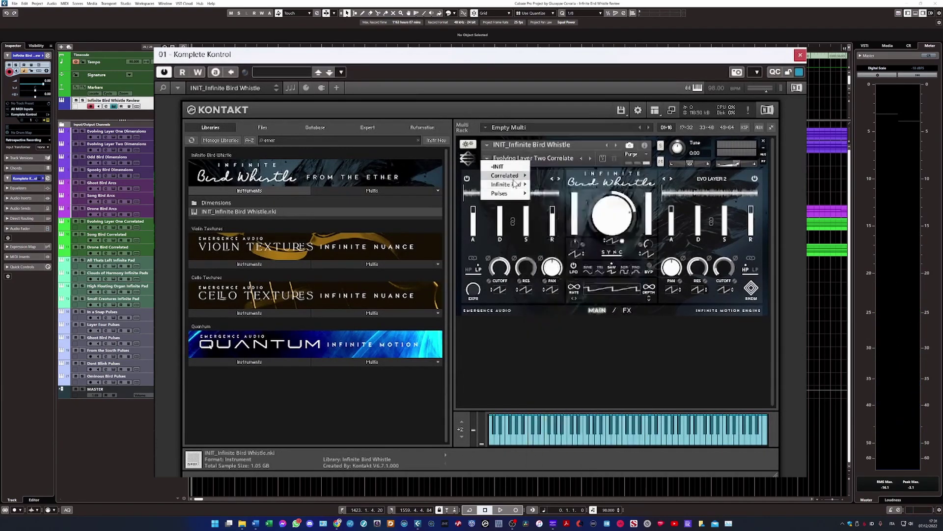
{"action": "mouse_move", "coordinate": [506, 176]}
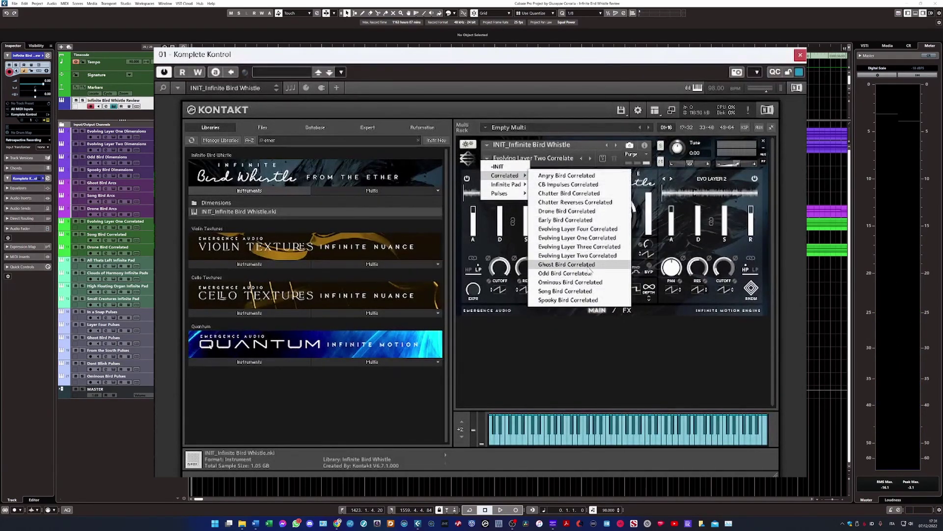
{"action": "left_click", "coordinate": [567, 264]}
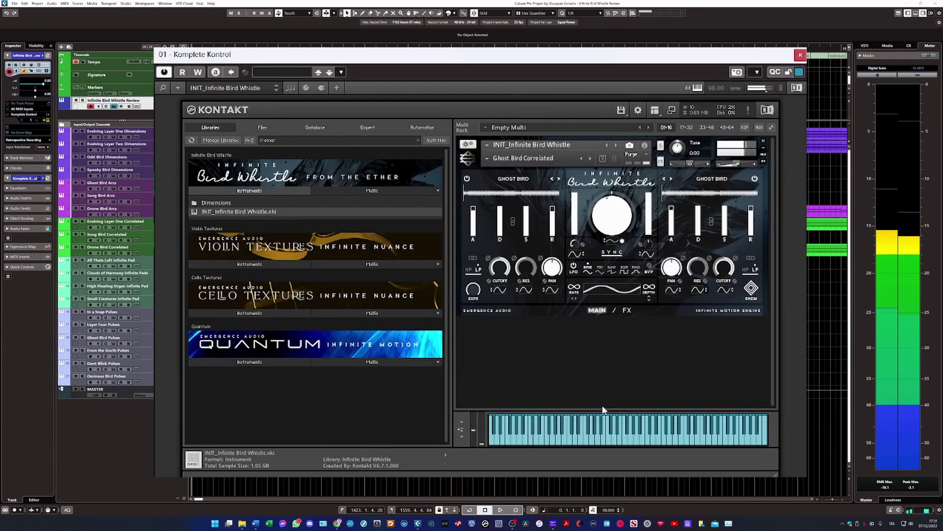
- Enable the convolution and delay effects on the Ghost Bird Correlated snapshot, and load the Ominous Bird Correlated snapshot
{"action": "left_click", "coordinate": [627, 310]}
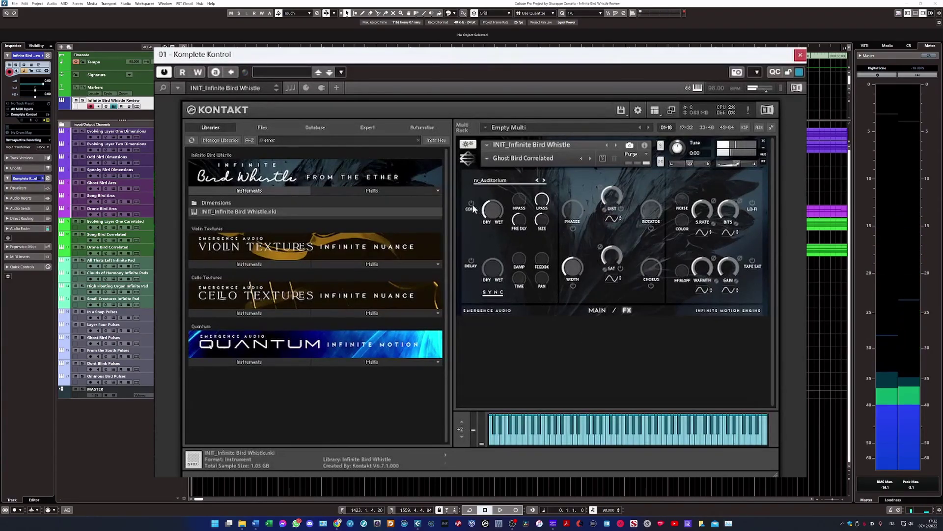
{"action": "left_click", "coordinate": [471, 261]}
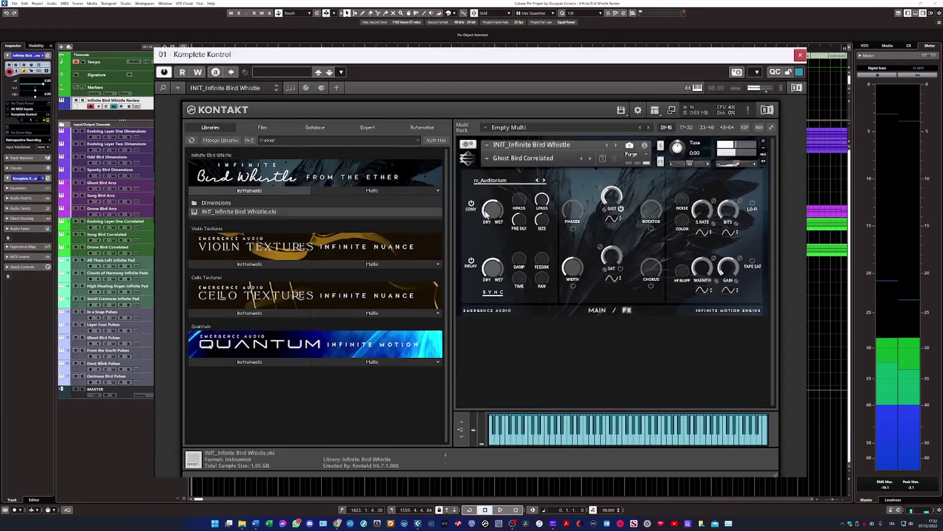
{"action": "left_click", "coordinate": [487, 157]}
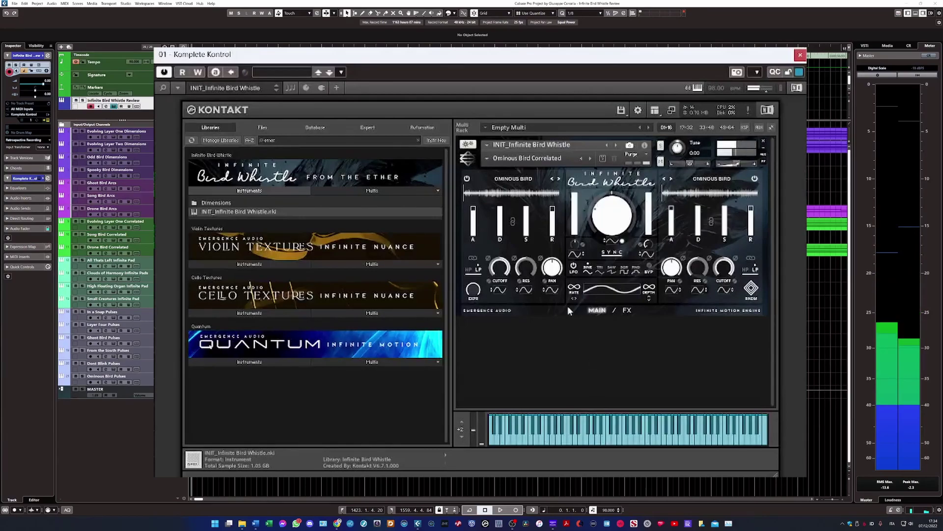
- Audition the Infinite Pad snapshots A Morning To Remember, Approaching The Summit and Digital Ice
{"action": "left_click", "coordinate": [488, 158]}
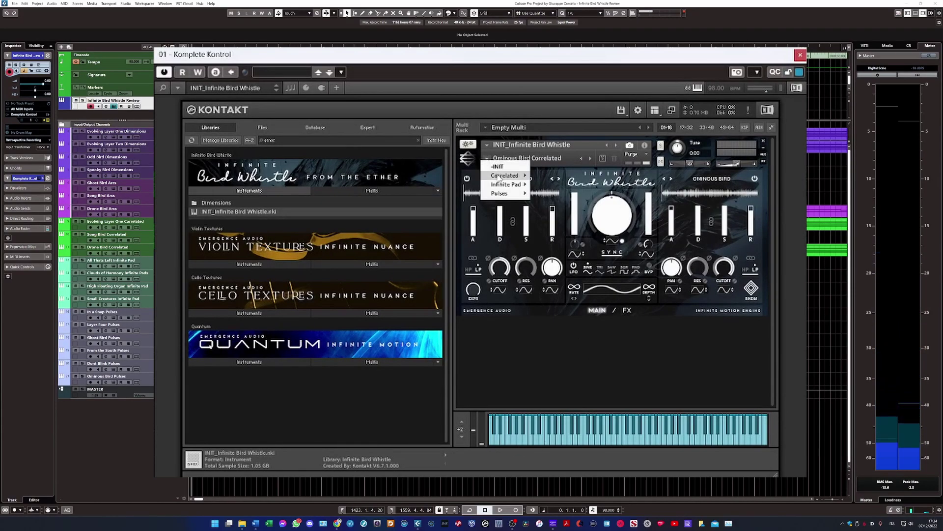
{"action": "mouse_move", "coordinate": [506, 184]}
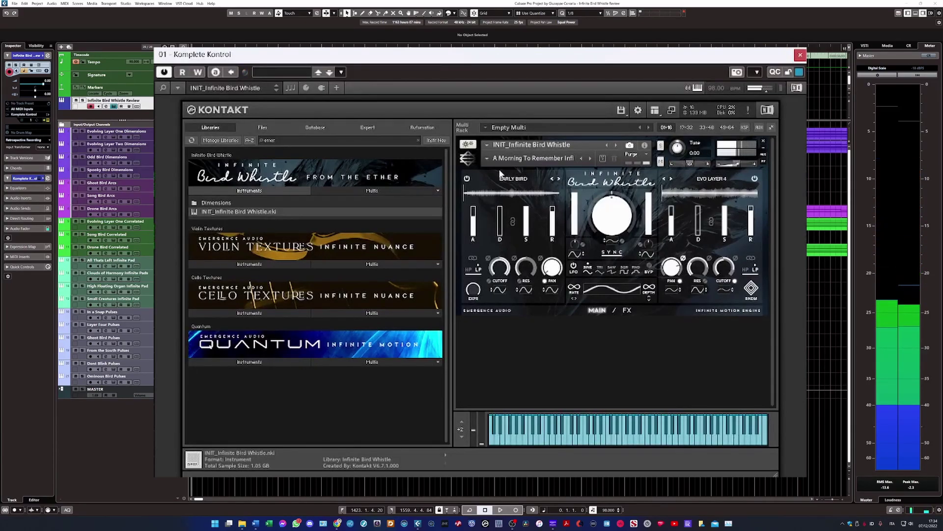
{"action": "left_click", "coordinate": [511, 158]}
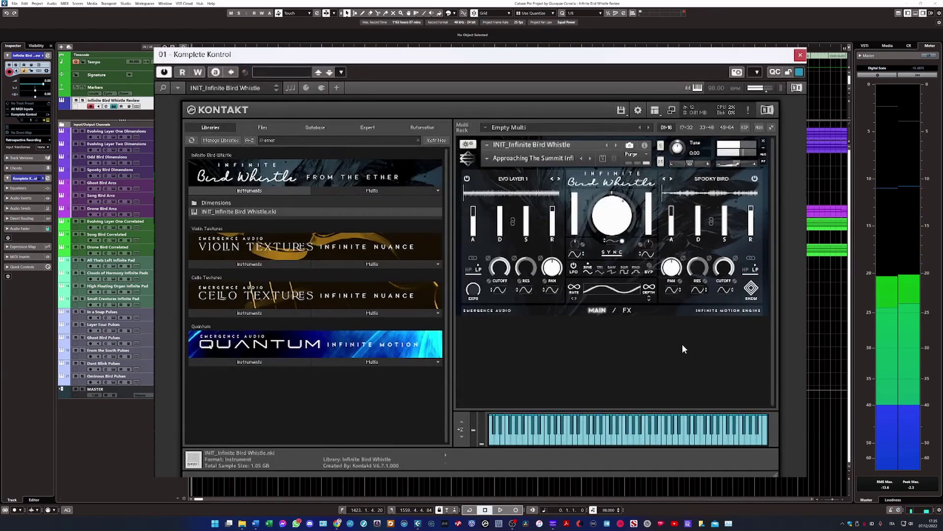
{"action": "left_click", "coordinate": [487, 160]}
{"action": "mouse_move", "coordinate": [497, 183]}
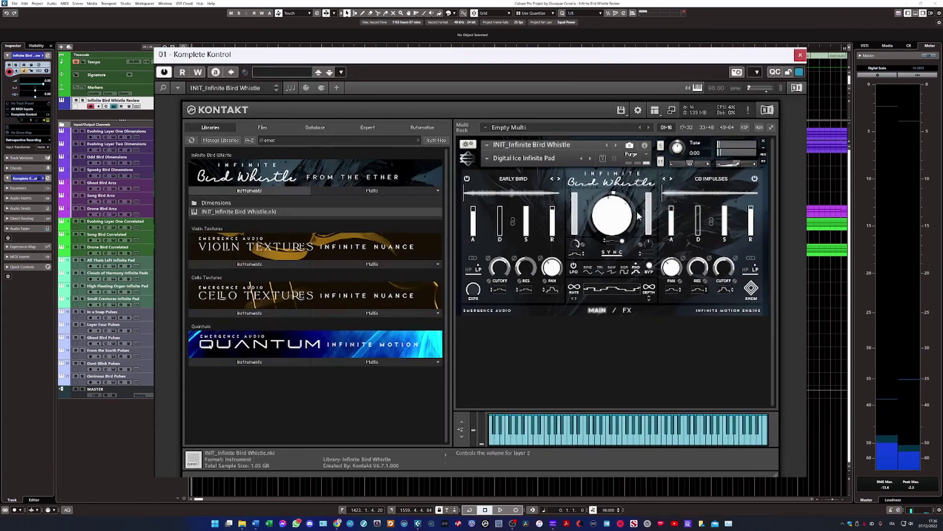
- Audition the From The Ashes and High Floating Organ II snapshots from the Infinite Pad category
{"action": "left_click", "coordinate": [518, 157]}
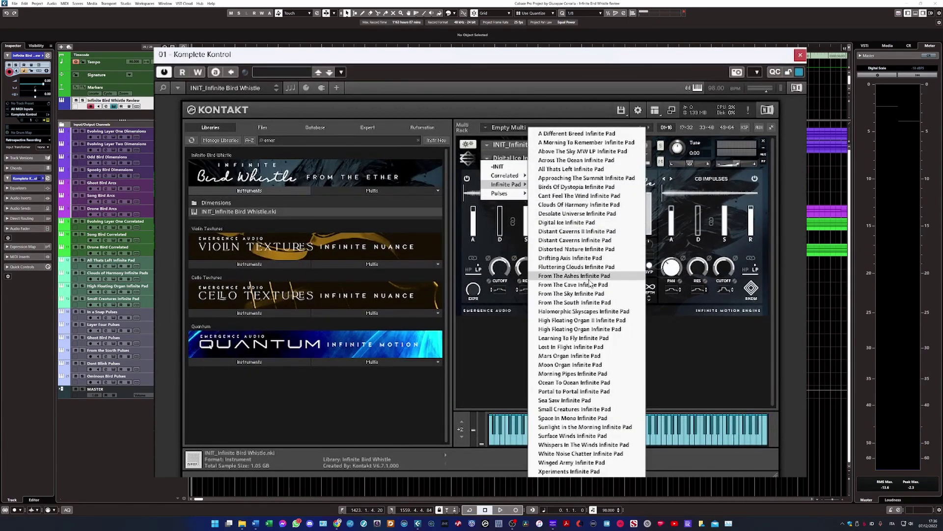
{"action": "left_click", "coordinate": [574, 276]}
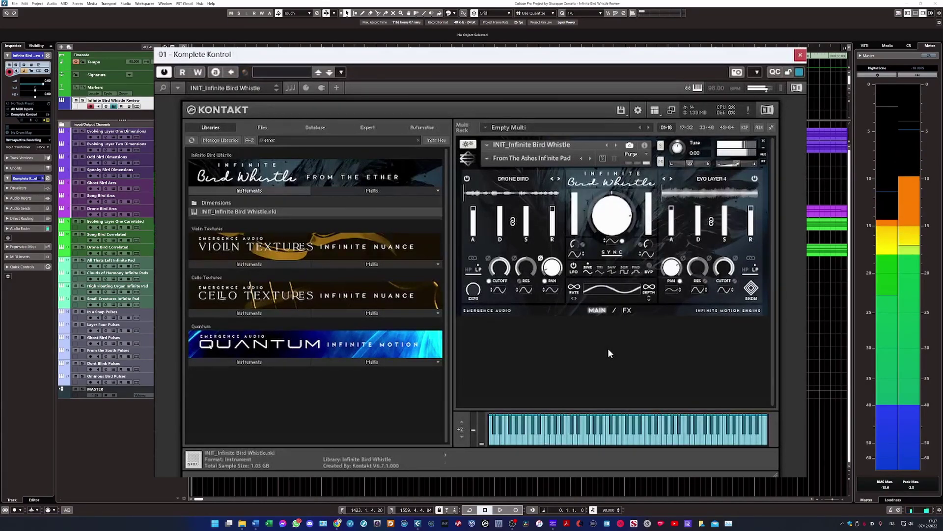
{"action": "left_click", "coordinate": [490, 160]}
{"action": "mouse_move", "coordinate": [497, 185]}
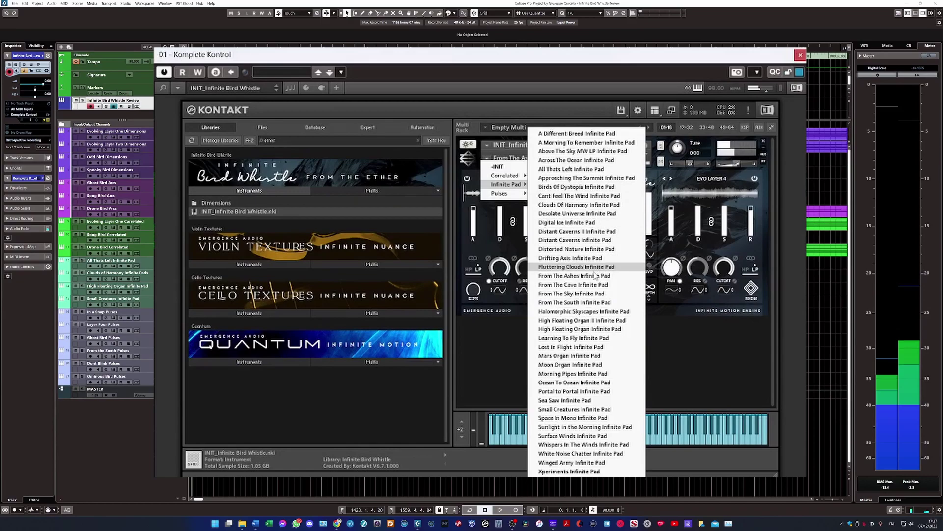
{"action": "left_click", "coordinate": [585, 320]}
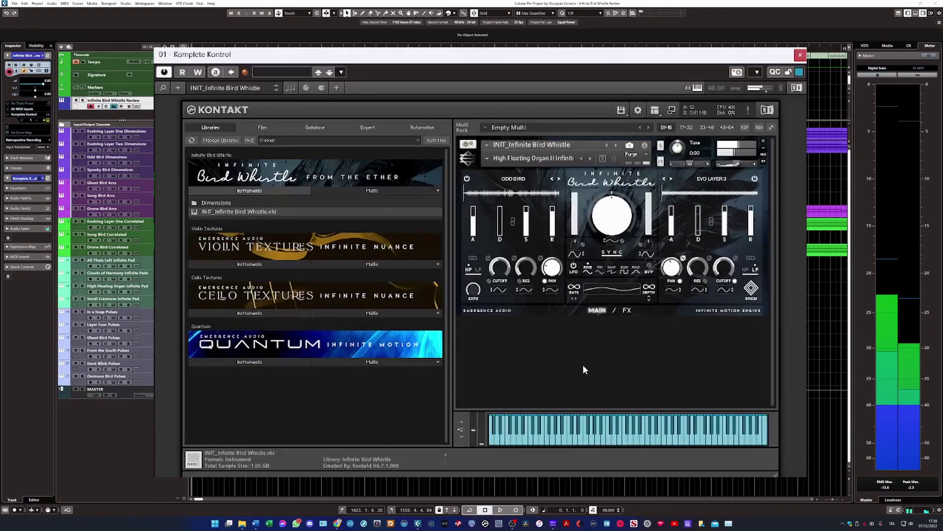
- Audition the Mars Organ, Space In Mono and White Noise Chatter snapshots from the Infinite Pad category
{"action": "left_click", "coordinate": [488, 159]}
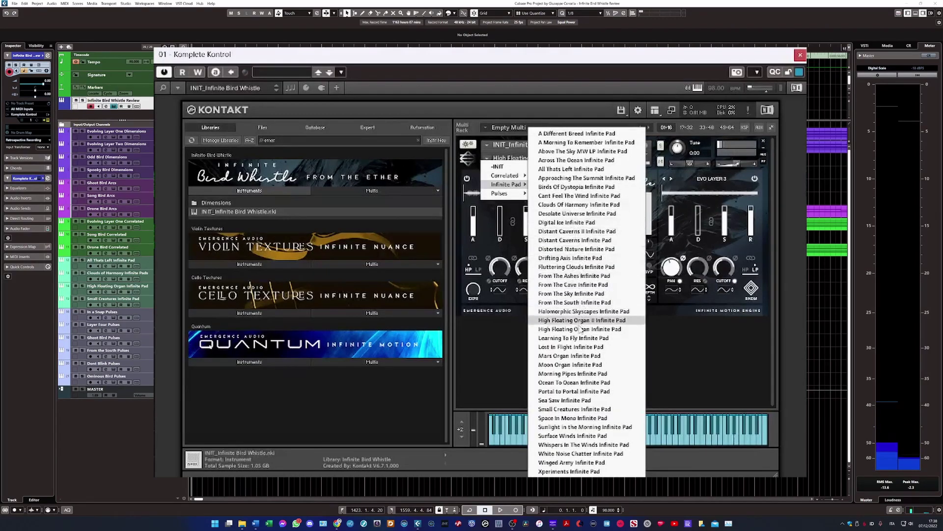
{"action": "left_click", "coordinate": [570, 355]}
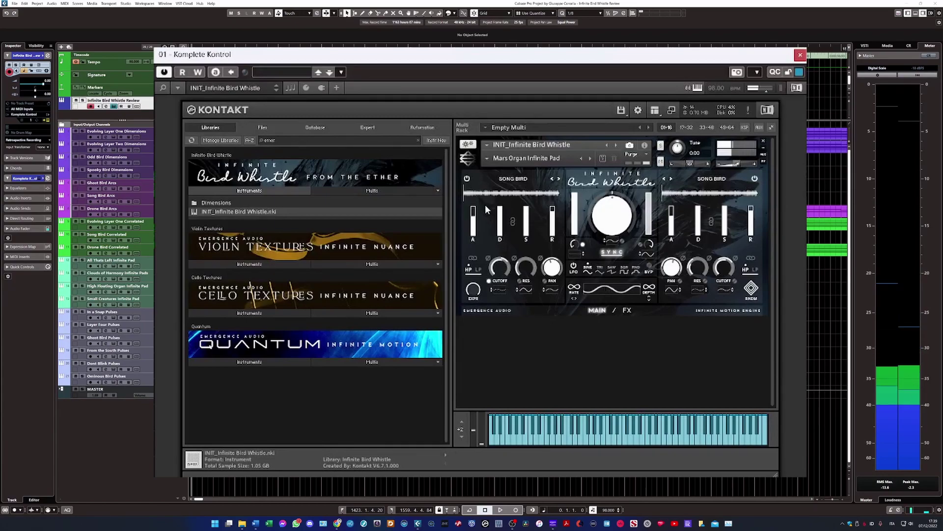
{"action": "left_click", "coordinate": [487, 158]}
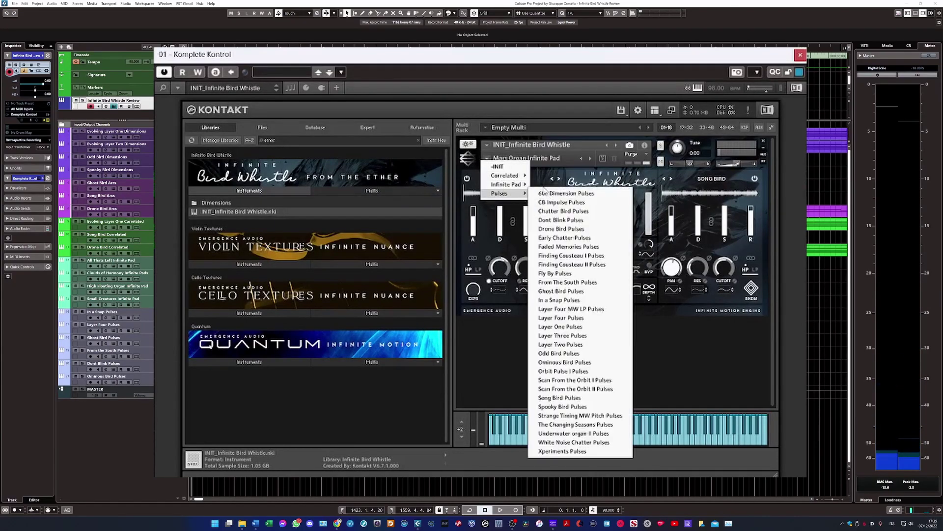
{"action": "mouse_move", "coordinate": [514, 185]}
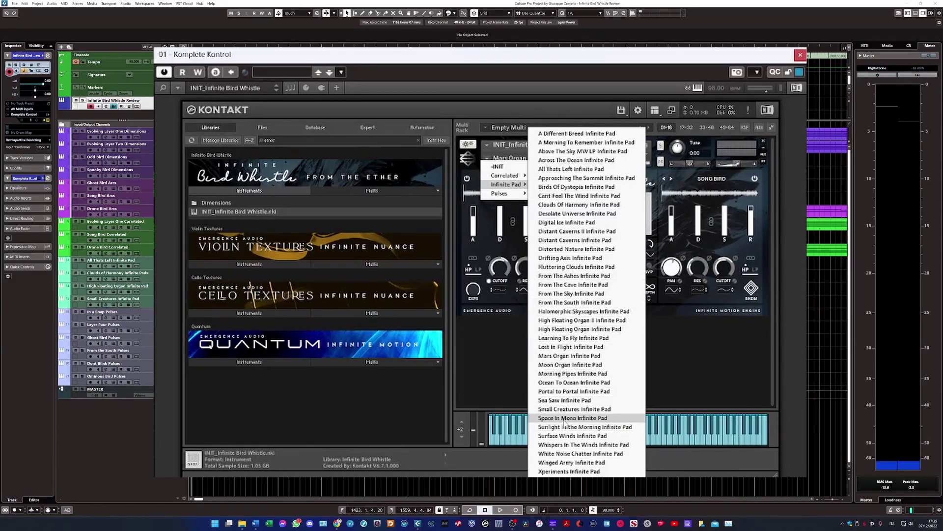
{"action": "key", "text": "Return"}
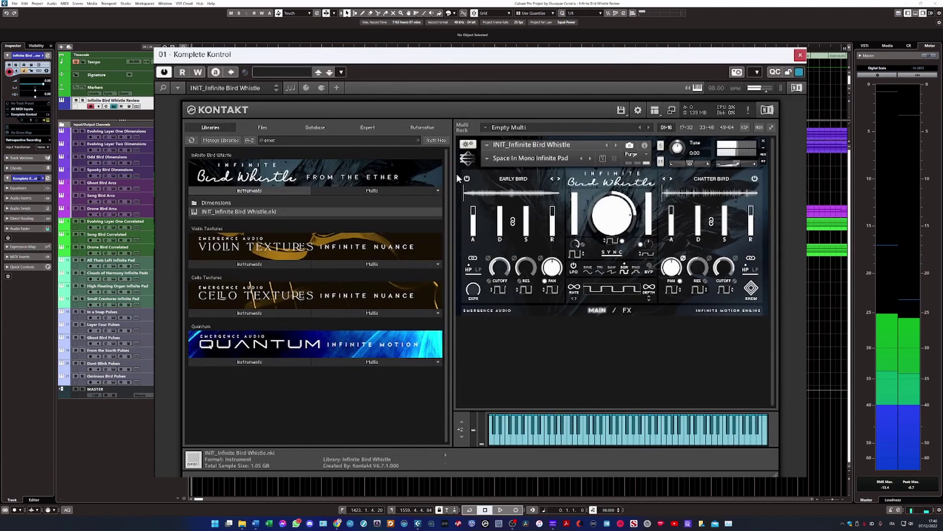
{"action": "left_click", "coordinate": [488, 157]}
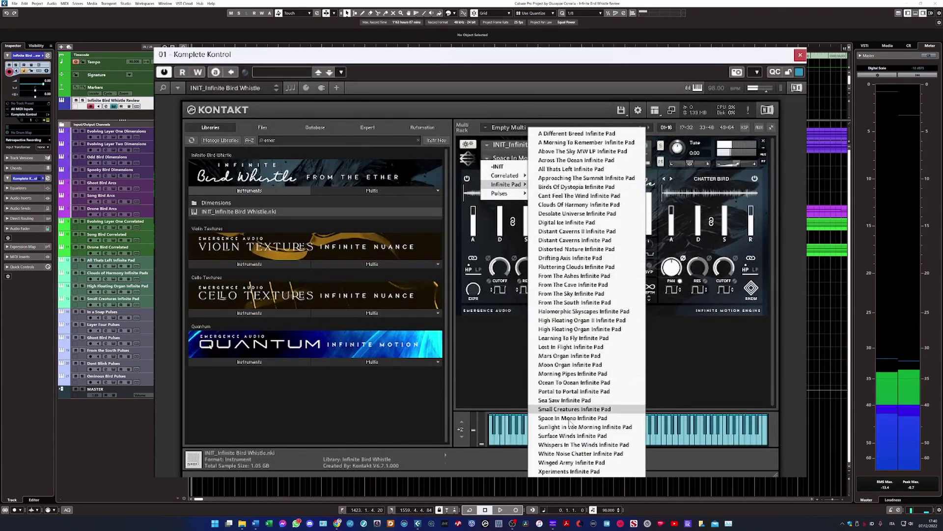
{"action": "left_click", "coordinate": [561, 454]}
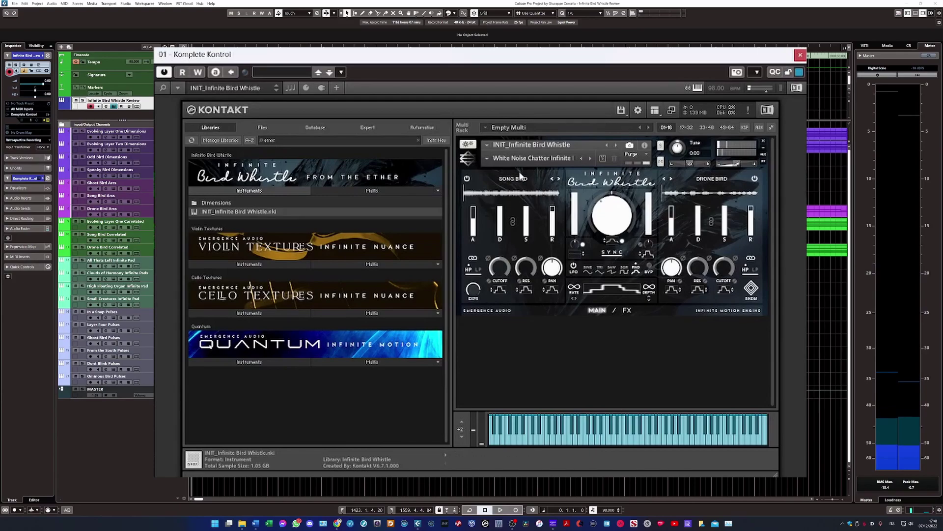
- Audition the Dont Blink, Early Chatter and Layer Four Pulses snapshots, and randomize the sound sources of Layer Four Pulses
{"action": "left_click", "coordinate": [487, 158]}
{"action": "mouse_move", "coordinate": [501, 193]}
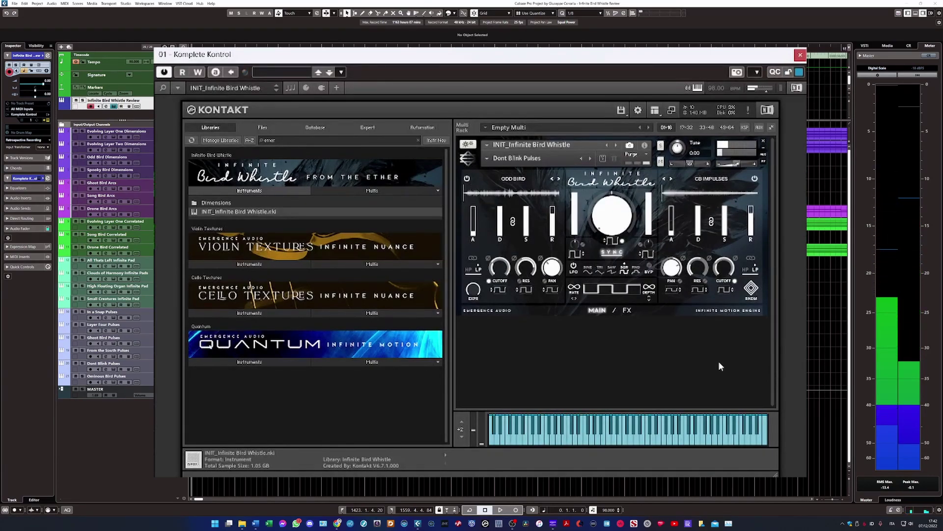
{"action": "left_click", "coordinate": [487, 161]}
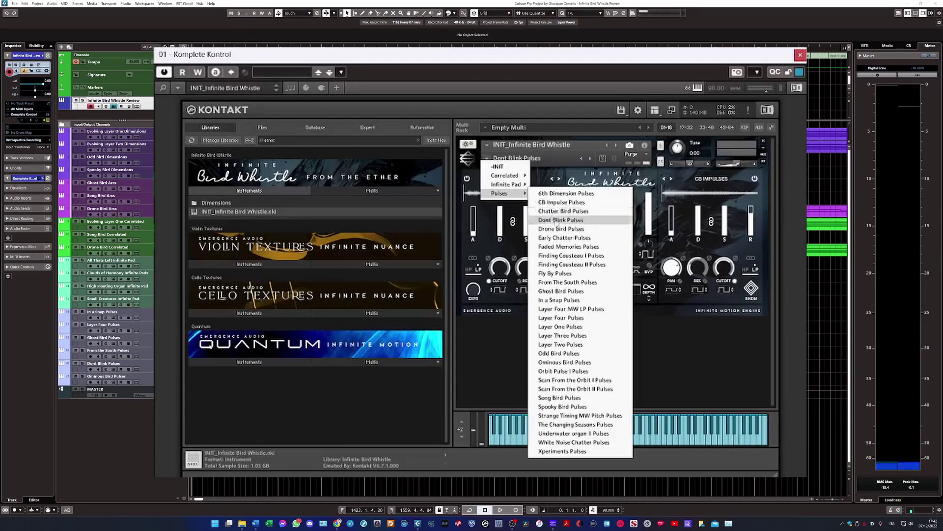
{"action": "left_click", "coordinate": [560, 238]}
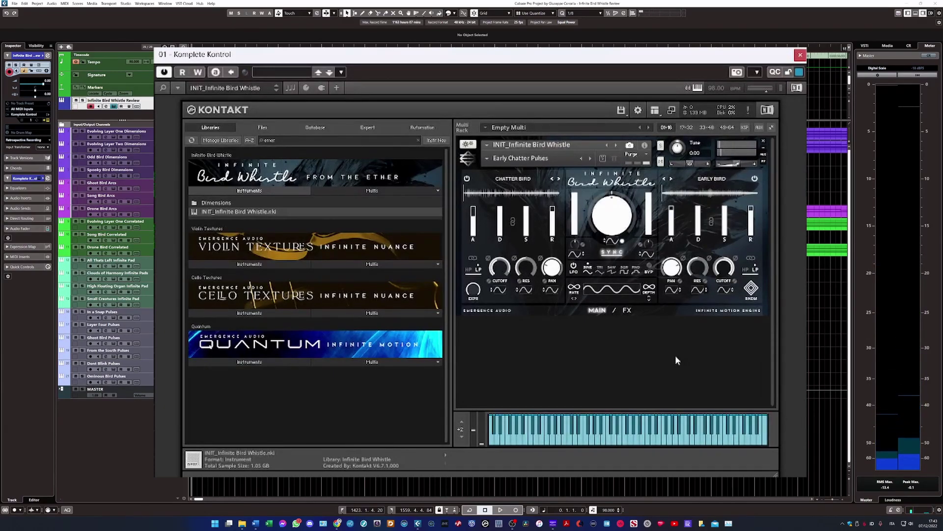
{"action": "left_click", "coordinate": [487, 158]}
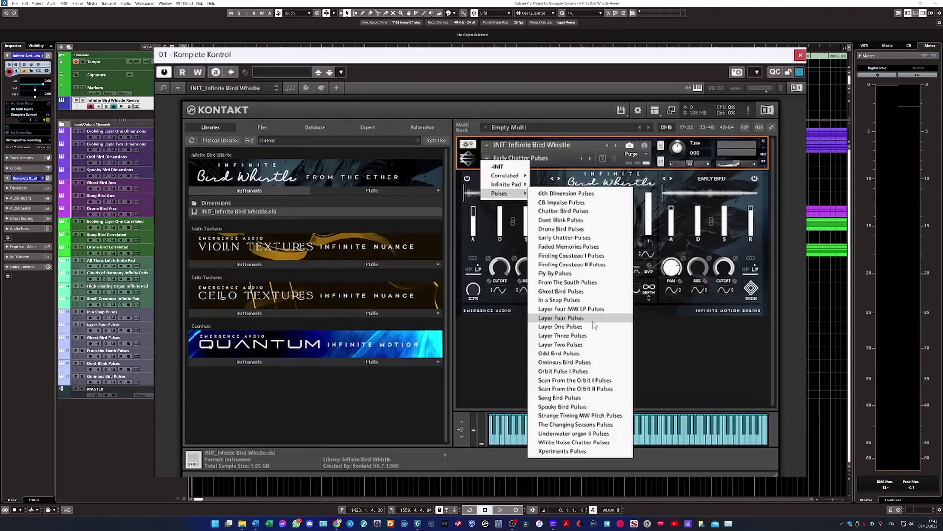
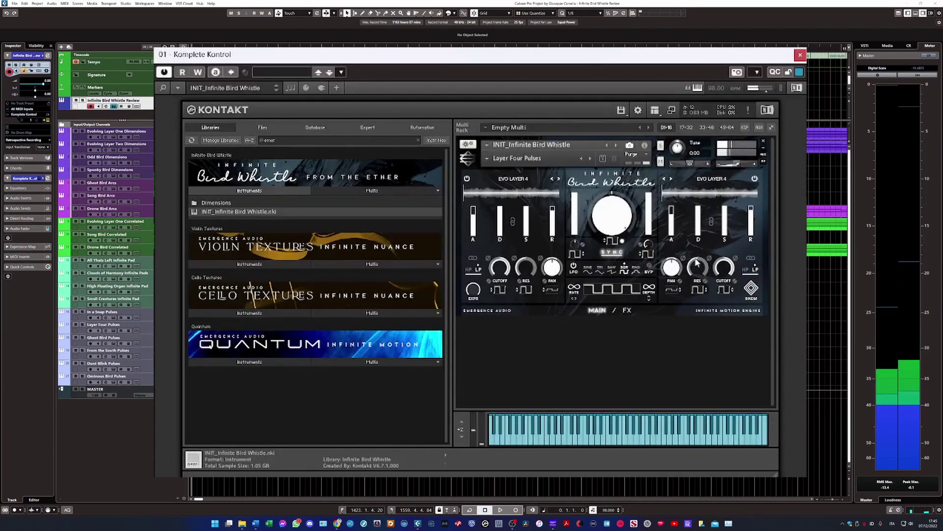
{"action": "left_click", "coordinate": [752, 289]}
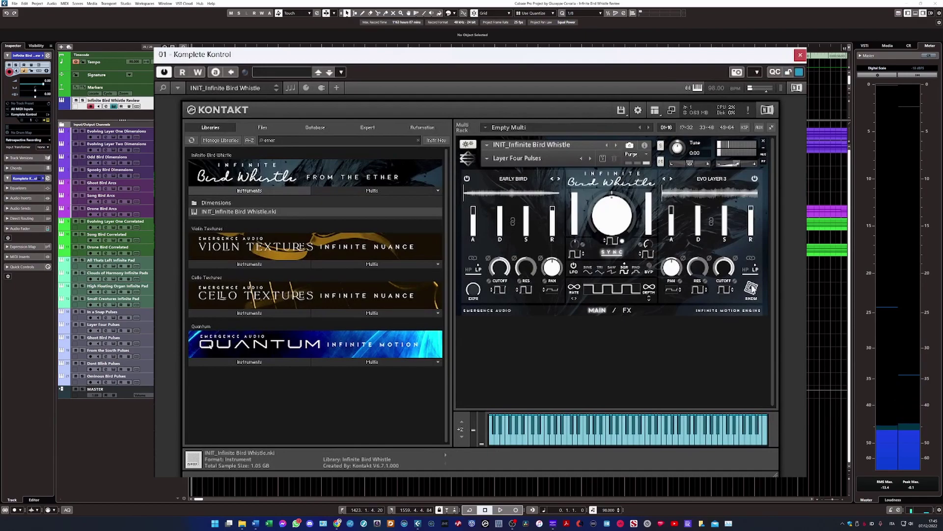
- Randomize the sound sources of Layer Four Pulses again and save the result as a snapshot named Custom_Soft Pulse
{"action": "left_click", "coordinate": [753, 293]}
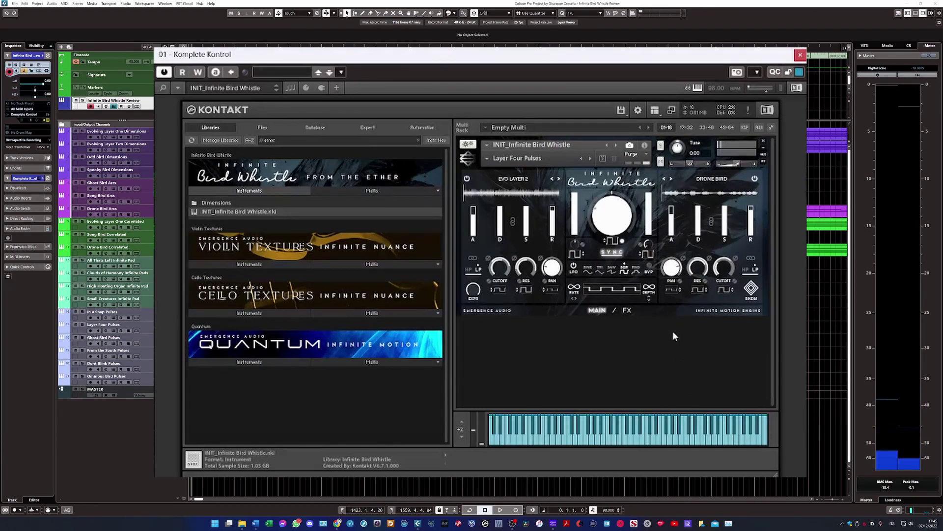
{"action": "left_click", "coordinate": [601, 158]}
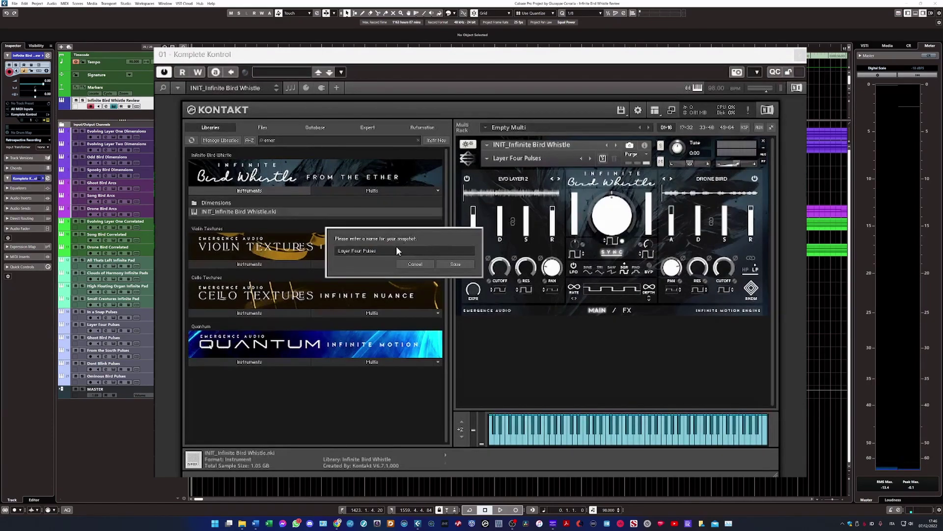
{"action": "key", "text": "ctrl+a"}
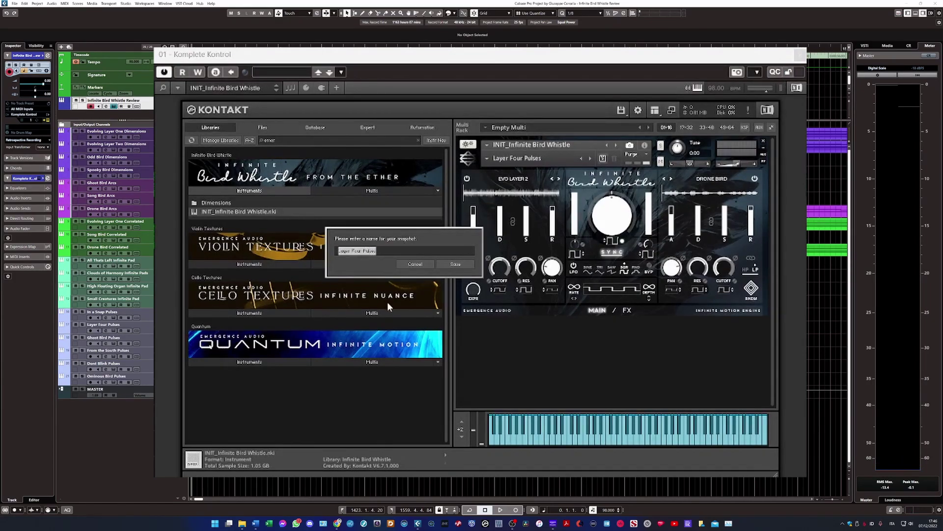
{"action": "type", "text": "Custom_Soft Pulse"}
{"action": "left_click", "coordinate": [456, 264]}
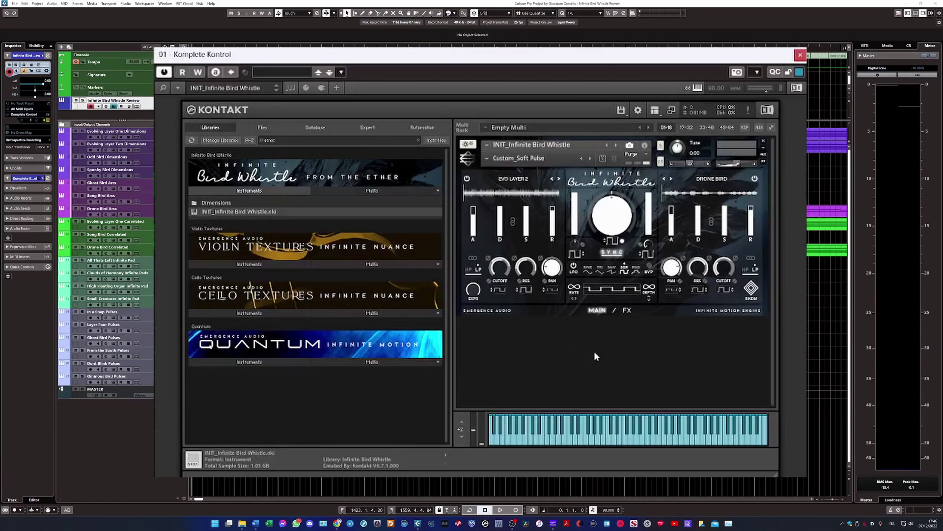
- Audition the Scan From the Orbit II Pulses and White Noise Chatter Pulses snapshots from the factory Pulses category
{"action": "left_click", "coordinate": [519, 158]}
{"action": "mouse_move", "coordinate": [502, 167]}
{"action": "mouse_move", "coordinate": [536, 194]}
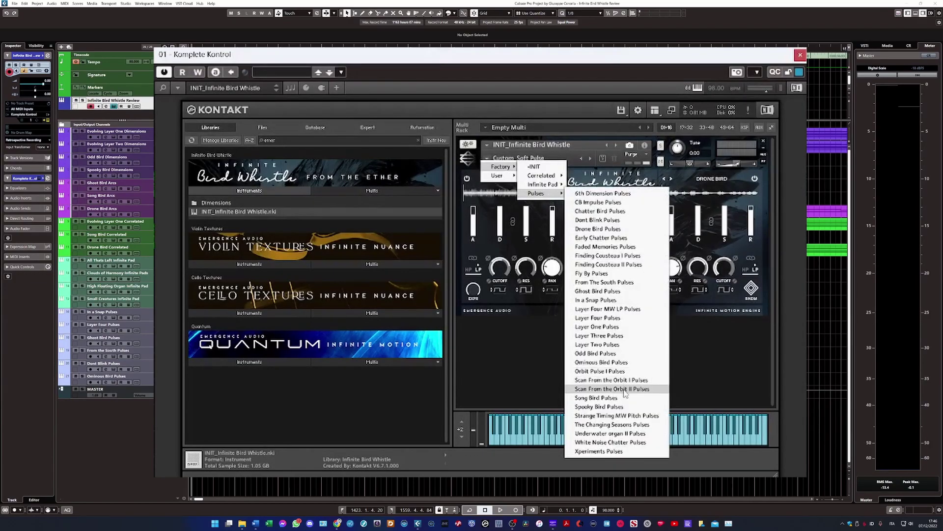
{"action": "left_click", "coordinate": [619, 389]}
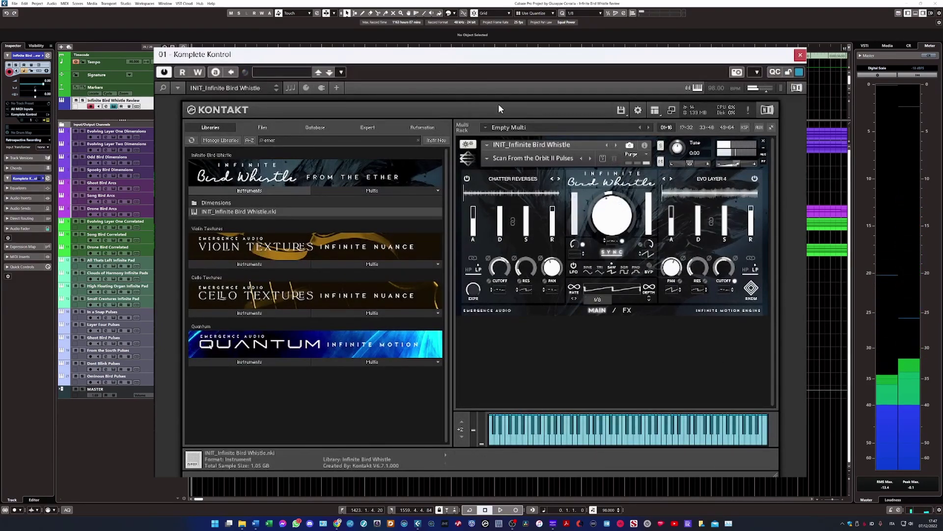
{"action": "left_click", "coordinate": [489, 159]}
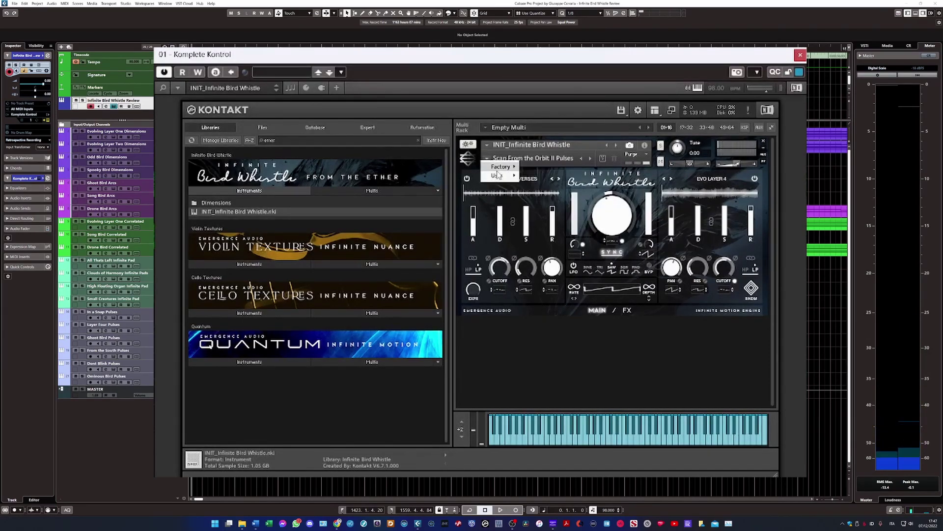
{"action": "mouse_move", "coordinate": [501, 166]}
{"action": "mouse_move", "coordinate": [538, 193]}
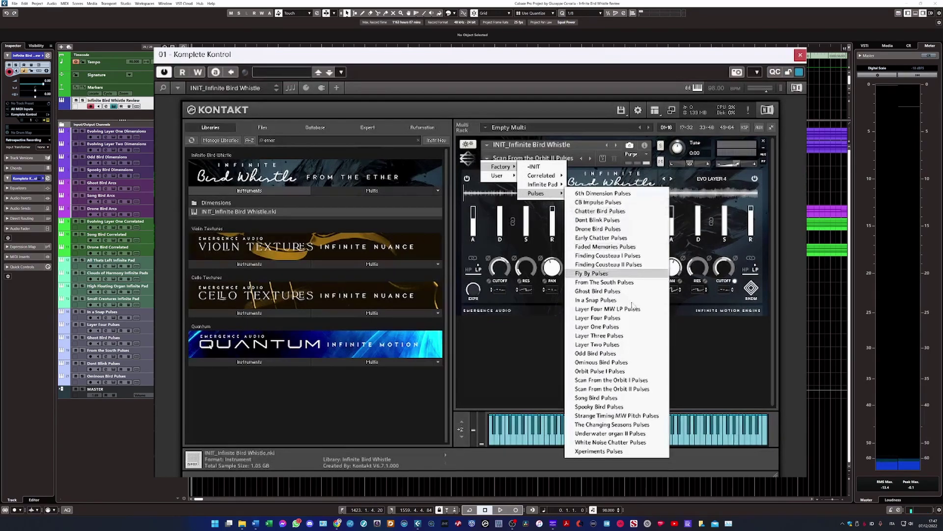
{"action": "left_click", "coordinate": [604, 442]}
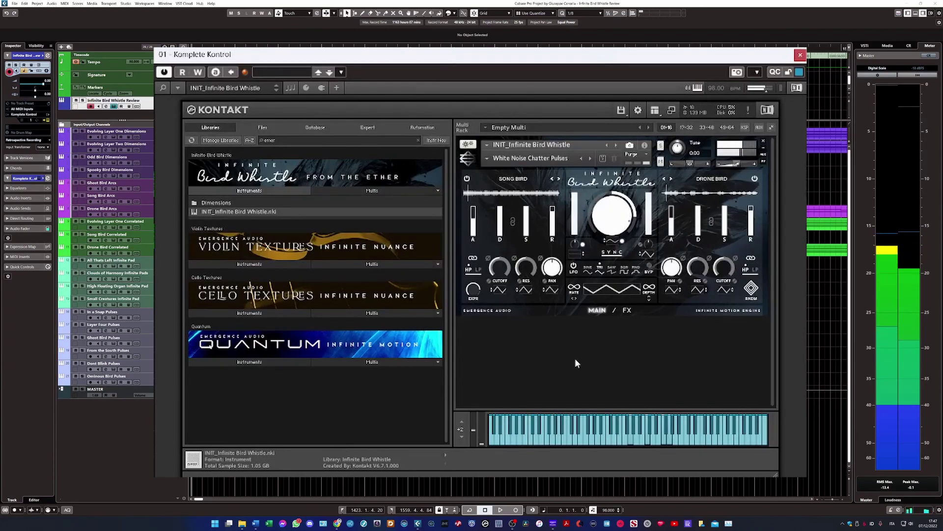
- Adjust the LFO attenuverter on the Drone Bird layer's cutoff and the LFO depth control in White Noise Chatter Pulses
{"action": "left_click", "coordinate": [735, 281]}
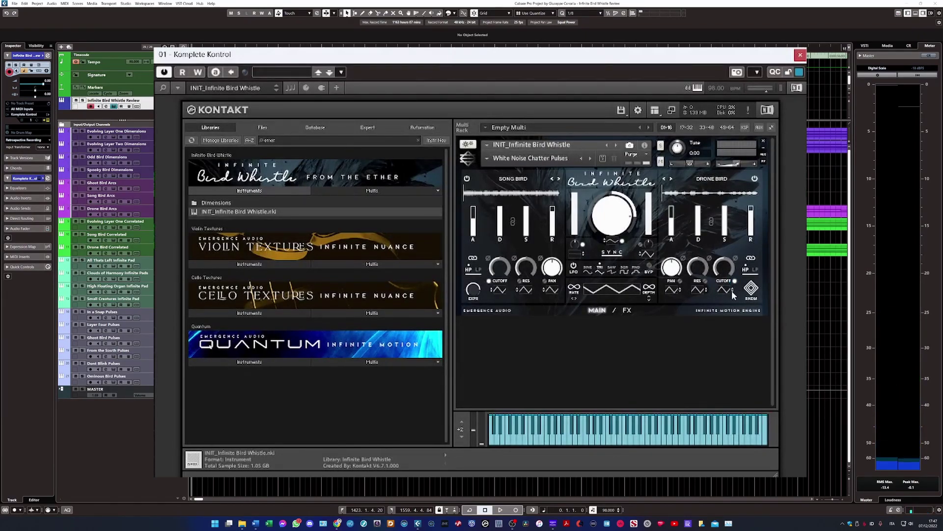
{"action": "left_click_drag", "start_coordinate": [727, 301], "coordinate": [726, 297]}
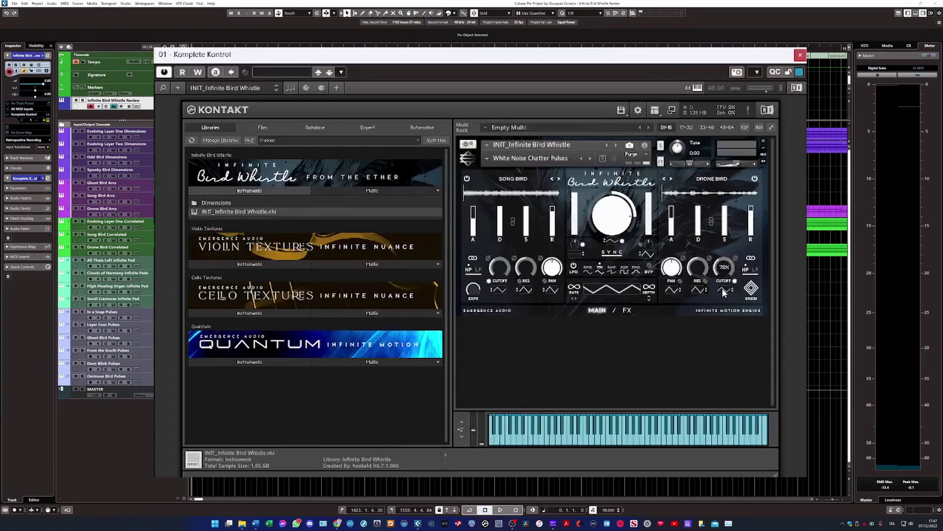
{"action": "left_click_drag", "start_coordinate": [723, 289], "coordinate": [725, 291]}
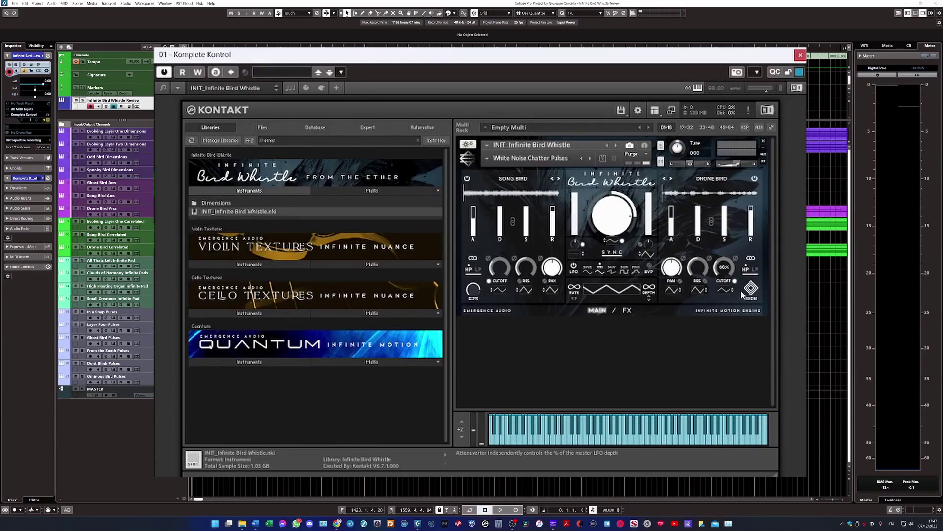
{"action": "left_click", "coordinate": [649, 293]}
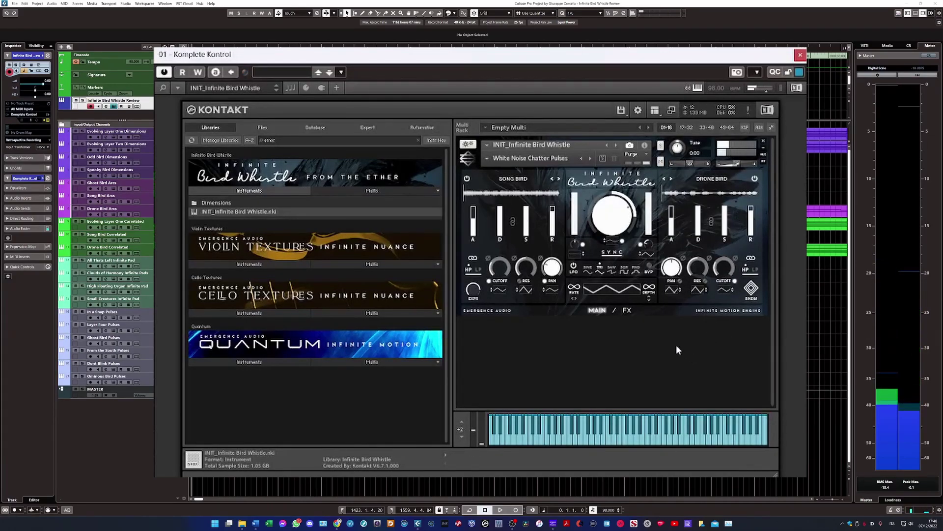
- Audition the Xperiments Pulses snapshot from the factory Pulses category
{"action": "left_click", "coordinate": [486, 158]}
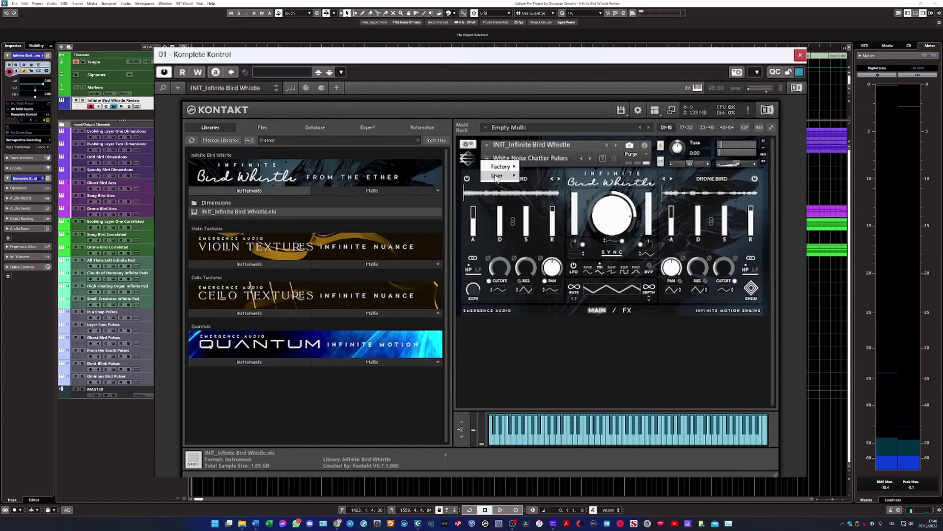
{"action": "mouse_move", "coordinate": [501, 167]}
{"action": "mouse_move", "coordinate": [556, 195]}
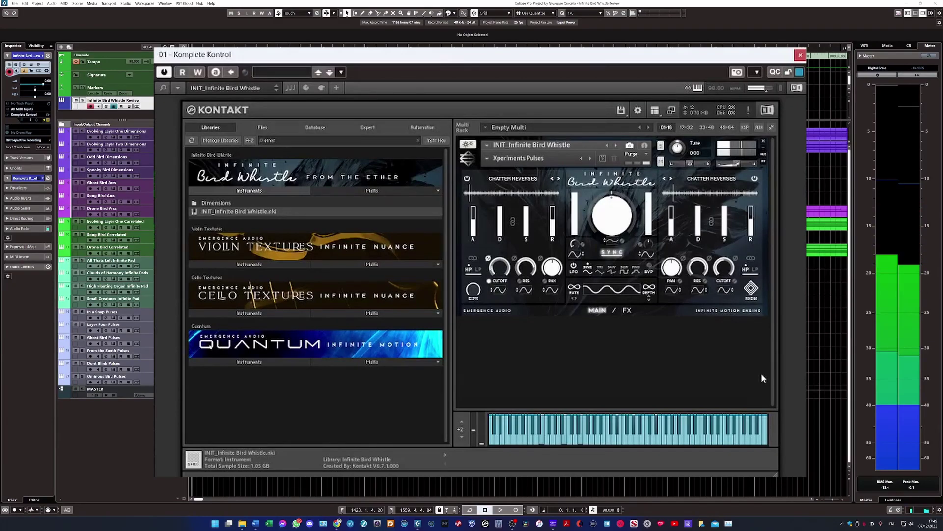
- Audition the Dimensions patches Chatter Bird, Early Bird, Ghost Bird and Song Bird
{"action": "left_click_drag", "start_coordinate": [255, 239], "coordinate": [256, 244]}
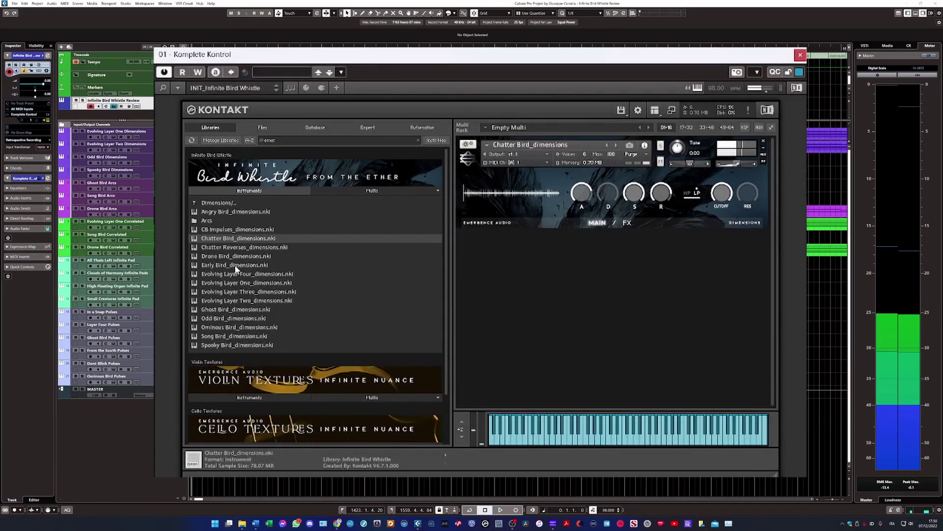
{"action": "left_click_drag", "start_coordinate": [235, 266], "coordinate": [651, 191]}
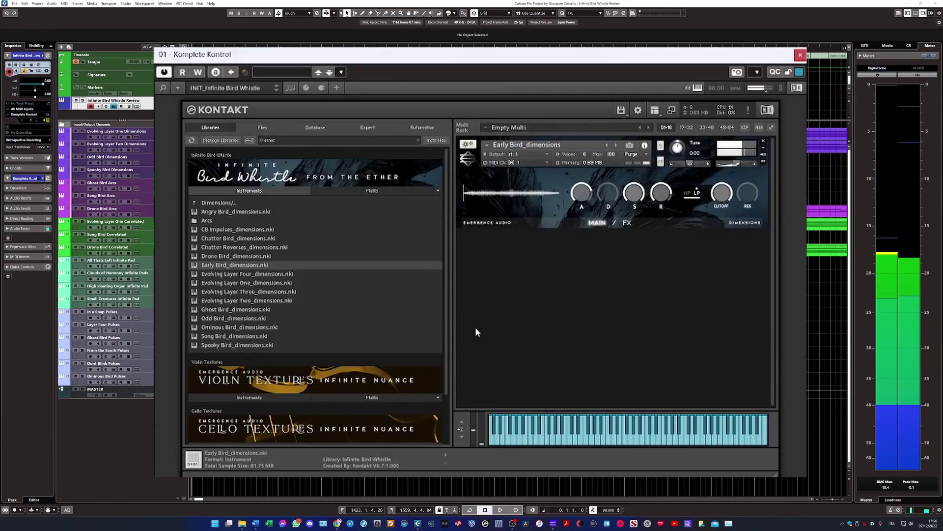
{"action": "scroll", "coordinate": [323, 291], "scroll_direction": "down", "scroll_amount": 1}
{"action": "scroll", "coordinate": [323, 294], "scroll_direction": "up", "scroll_amount": 1}
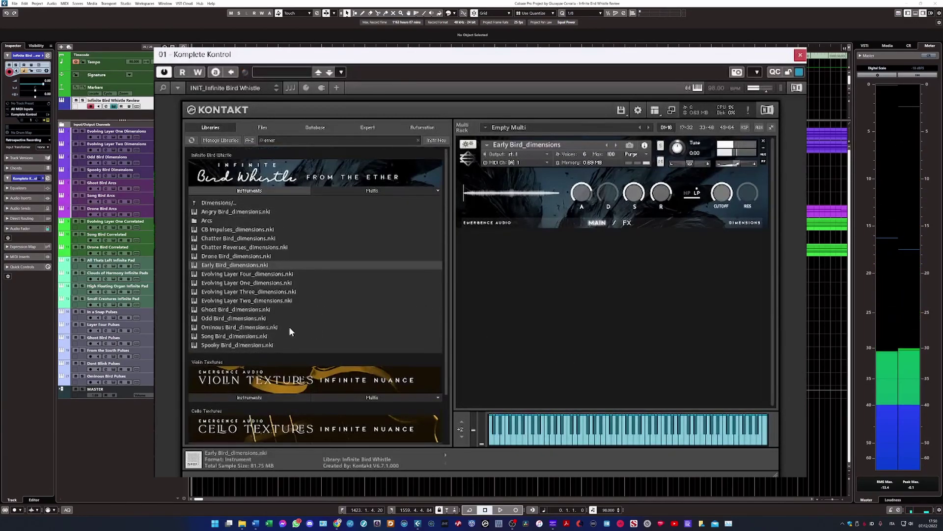
{"action": "double_click", "coordinate": [237, 310]}
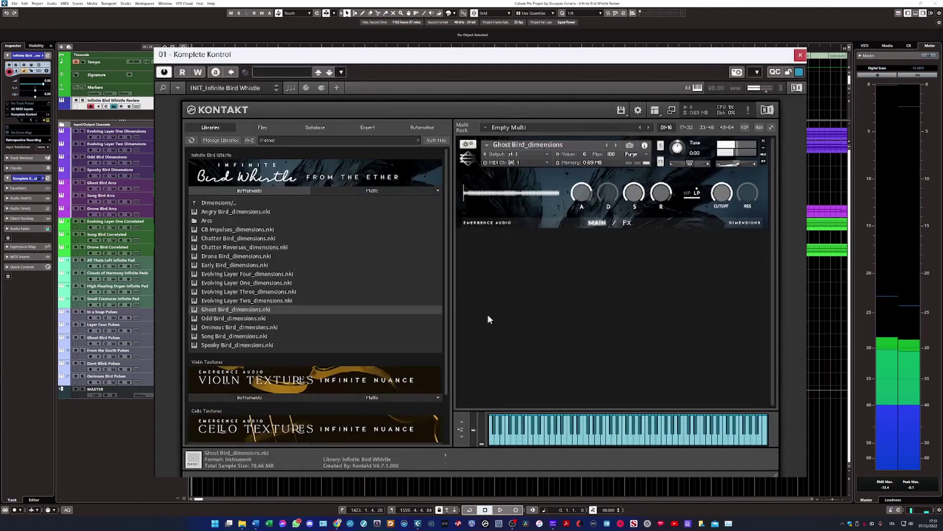
{"action": "left_click", "coordinate": [240, 337]}
{"action": "left_click_drag", "start_coordinate": [552, 172], "coordinate": [553, 173]}
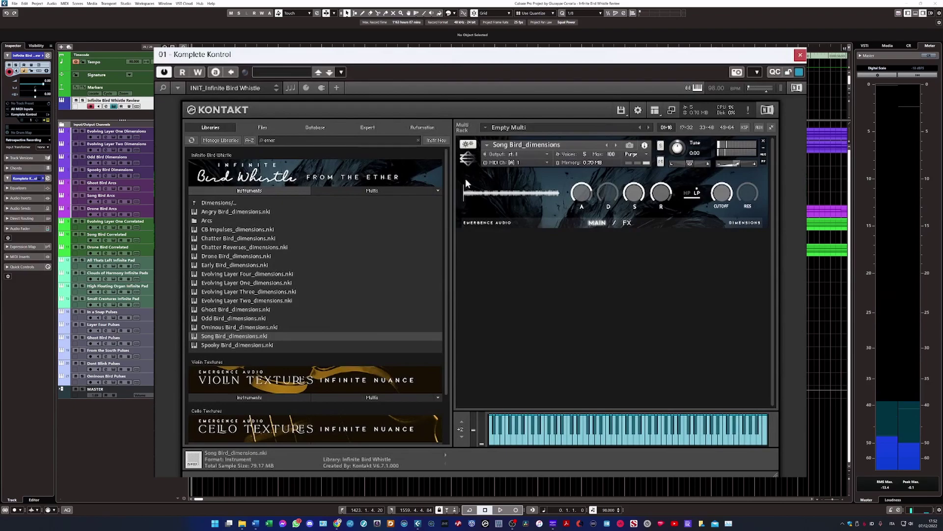
- Audition the Arcs patches CB Impulses, Evolving Layer One and Odd Bird, replacing the loaded instrument each time
{"action": "scroll", "coordinate": [274, 326], "scroll_direction": "down", "scroll_amount": 1}
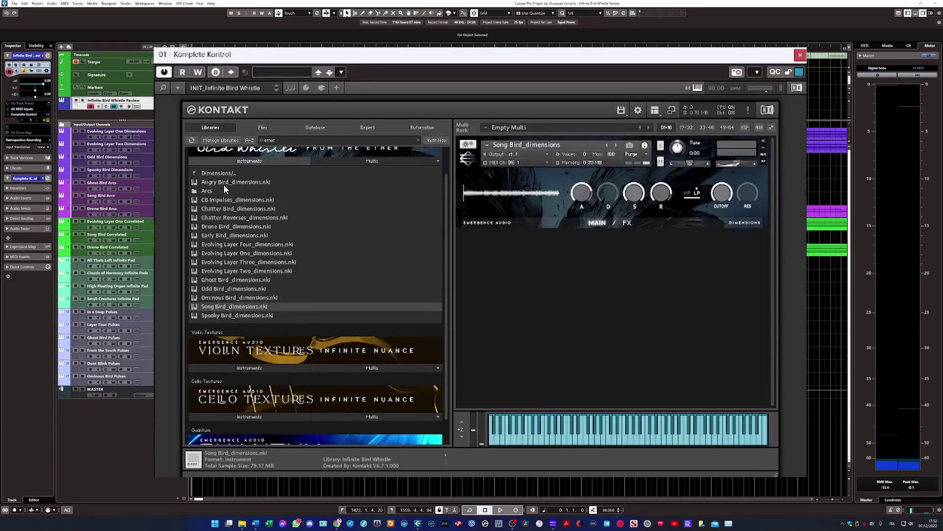
{"action": "scroll", "coordinate": [224, 187], "scroll_direction": "up", "scroll_amount": 1}
{"action": "double_click", "coordinate": [205, 206]}
{"action": "left_click_drag", "start_coordinate": [205, 205], "coordinate": [607, 197]}
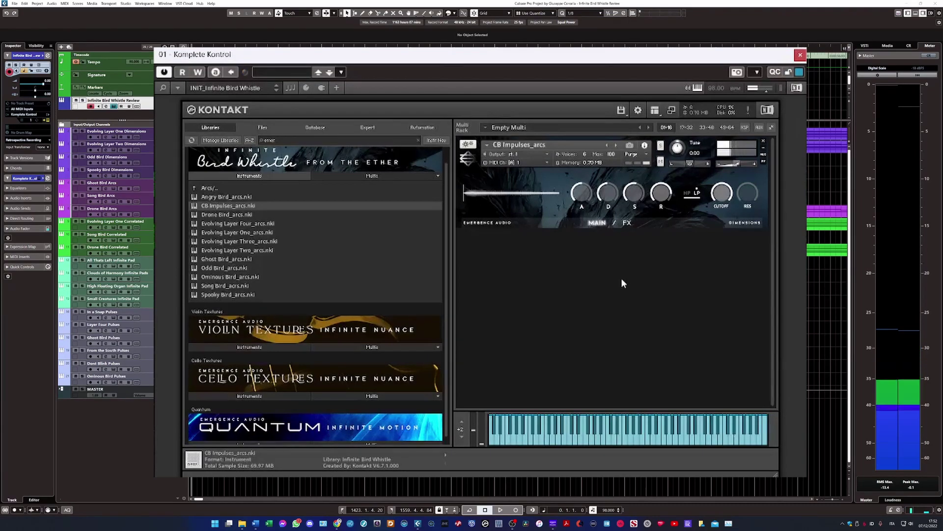
{"action": "left_click", "coordinate": [230, 234]}
{"action": "left_click_drag", "start_coordinate": [552, 321], "coordinate": [564, 351]}
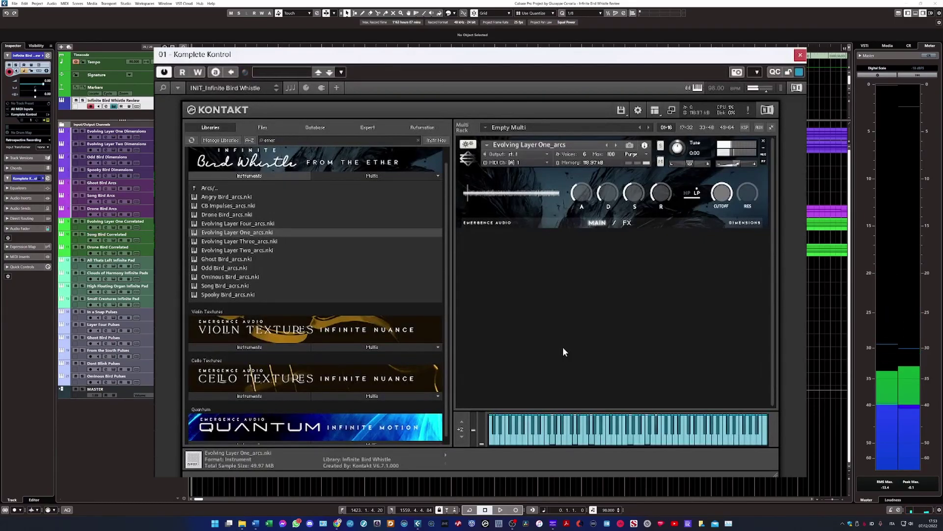
{"action": "left_click", "coordinate": [226, 268]}
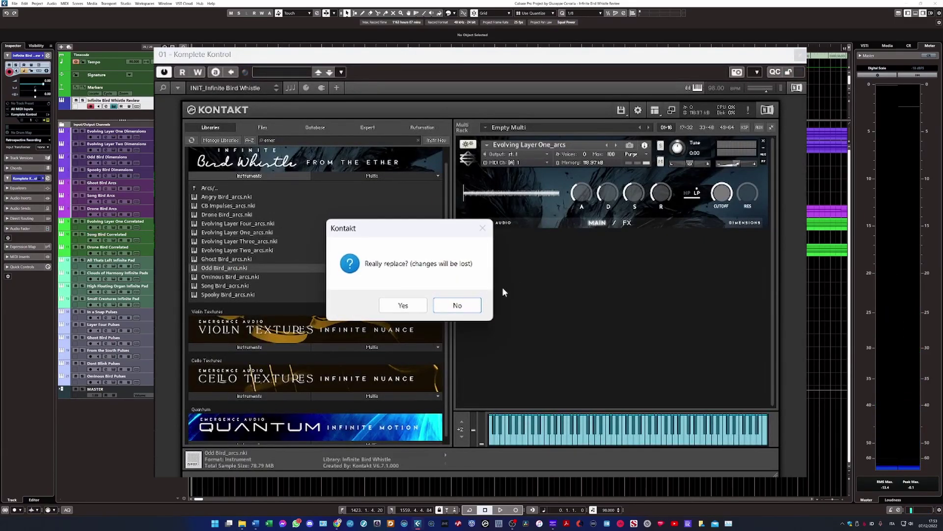
{"action": "left_click", "coordinate": [398, 312]}
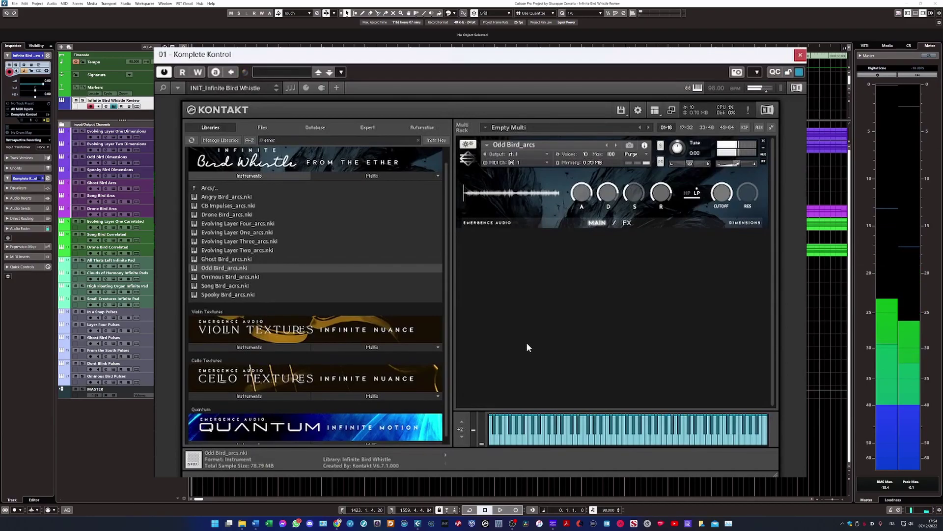
- Audition the multis A Distant Origin, Calling Bird and In From A Cold Night, enlarging the plugin window to show the stacked instruments
{"action": "left_click", "coordinate": [359, 175]}
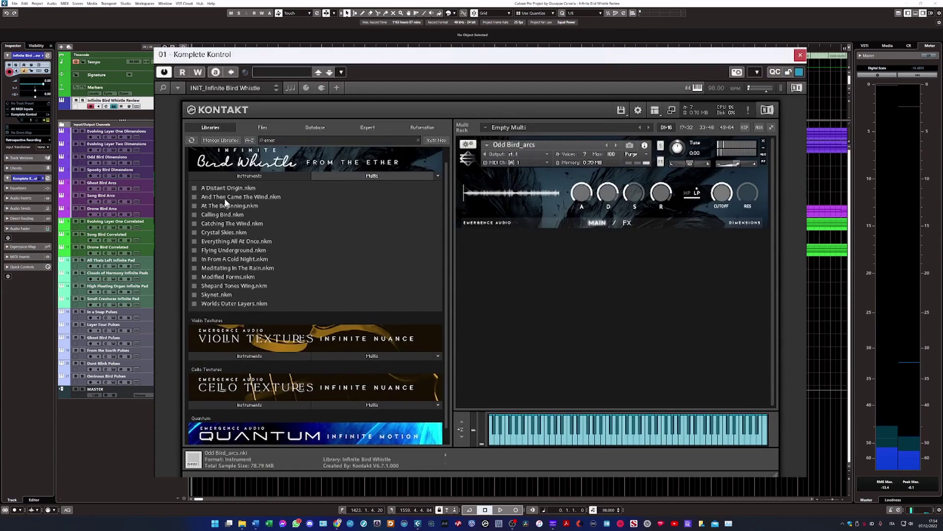
{"action": "double_click", "coordinate": [225, 188]}
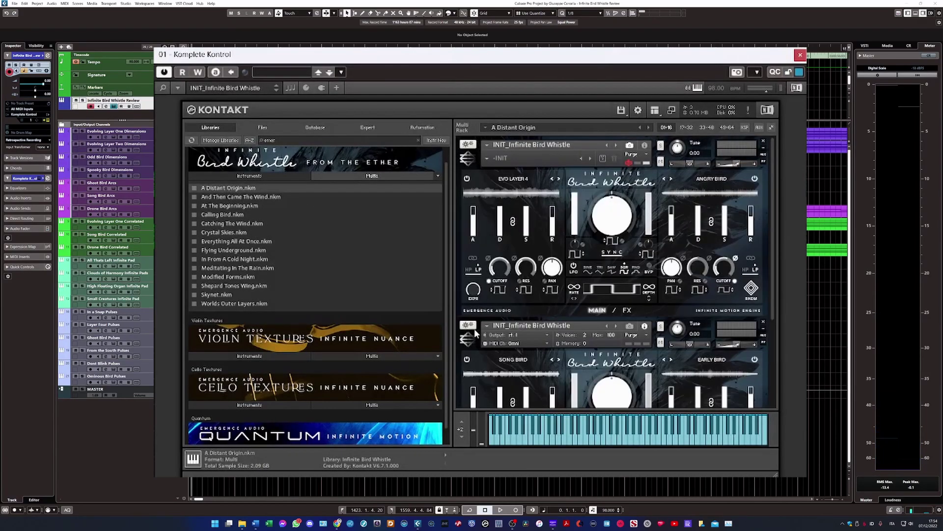
{"action": "left_click_drag", "start_coordinate": [777, 475], "coordinate": [776, 528]}
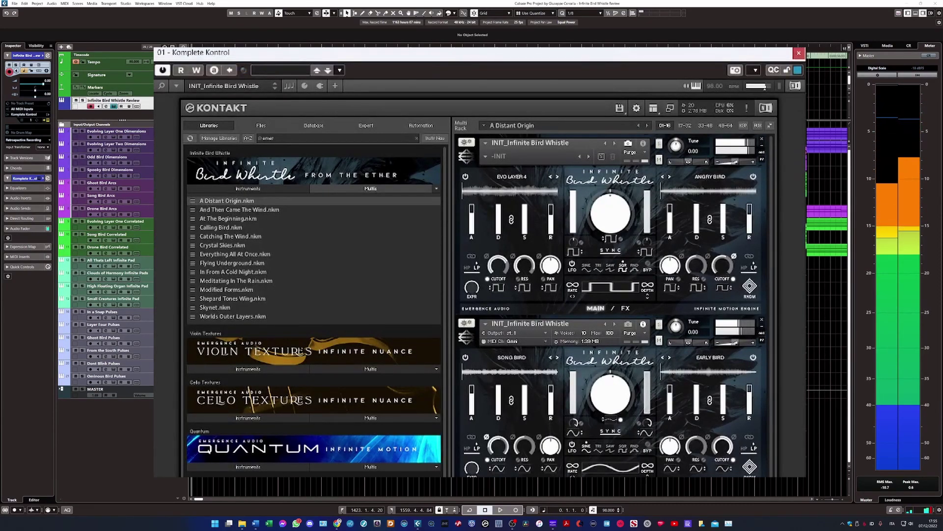
{"action": "left_click", "coordinate": [229, 229]}
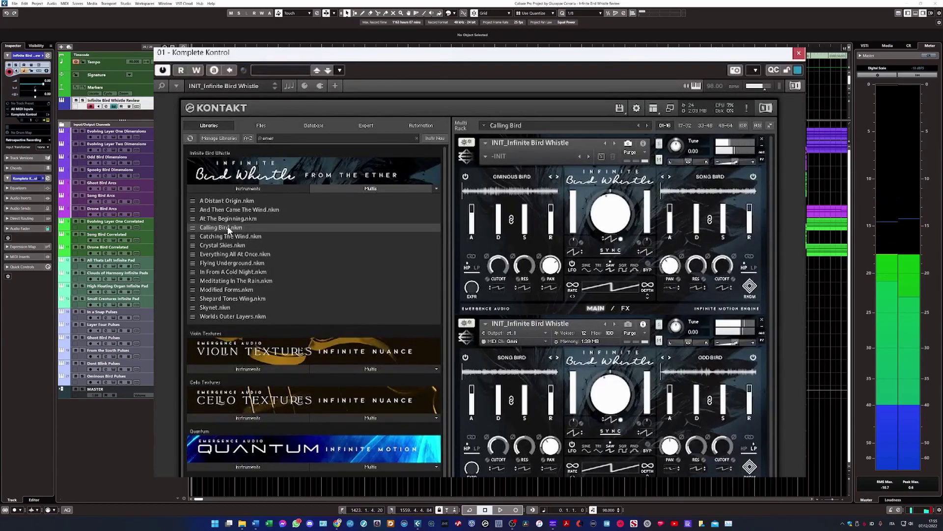
{"action": "double_click", "coordinate": [220, 273]}
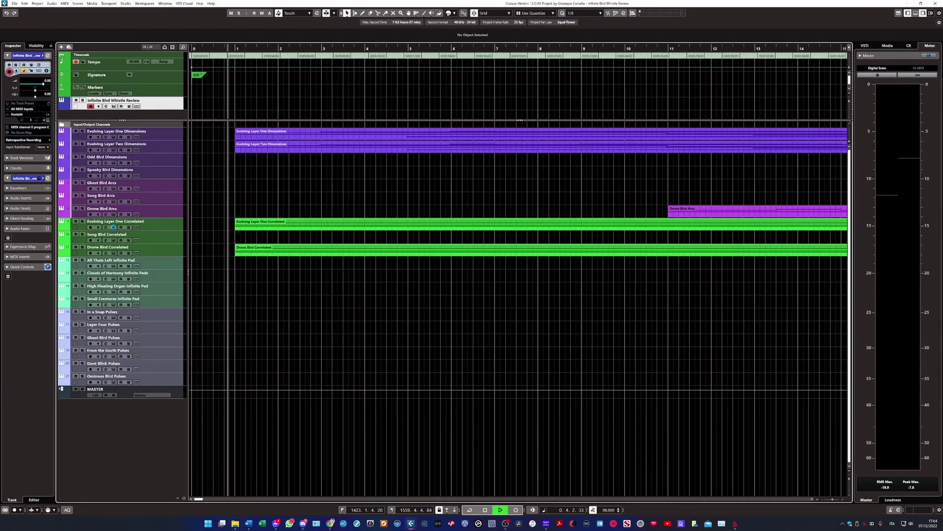
- View the instruments on the Evolving Layer One Correlated and Evolving Layer One Dimensions tracks during playback of the demo project
{"action": "left_click", "coordinate": [114, 227]}
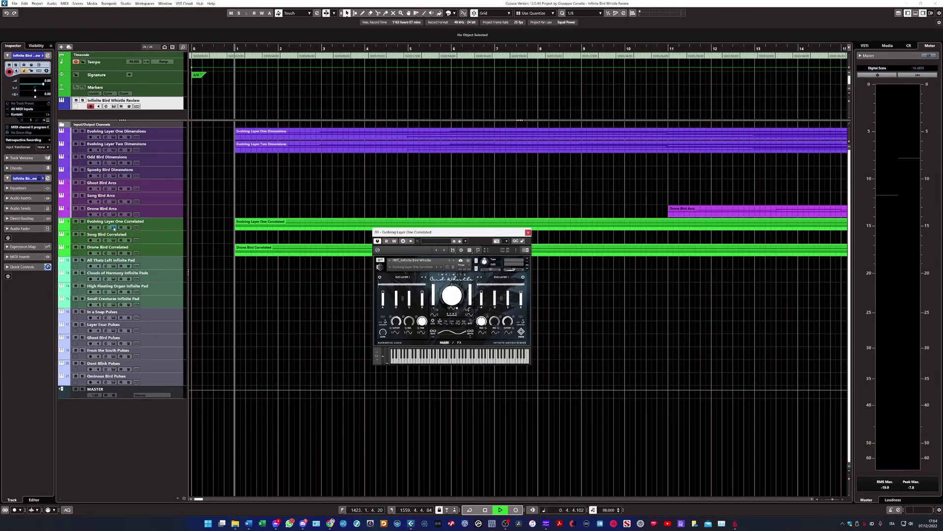
{"action": "left_click_drag", "start_coordinate": [486, 233], "coordinate": [596, 168]}
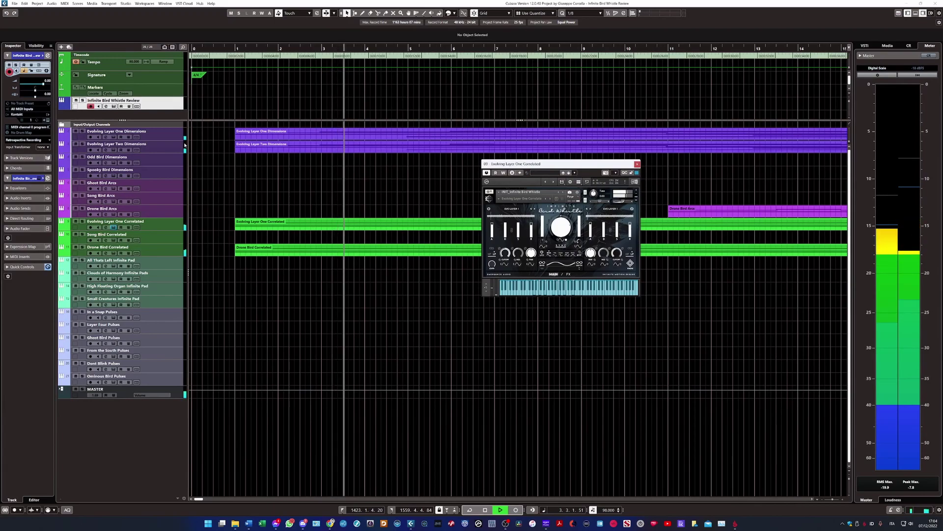
{"action": "left_click", "coordinate": [114, 227]}
{"action": "left_click", "coordinate": [114, 137]}
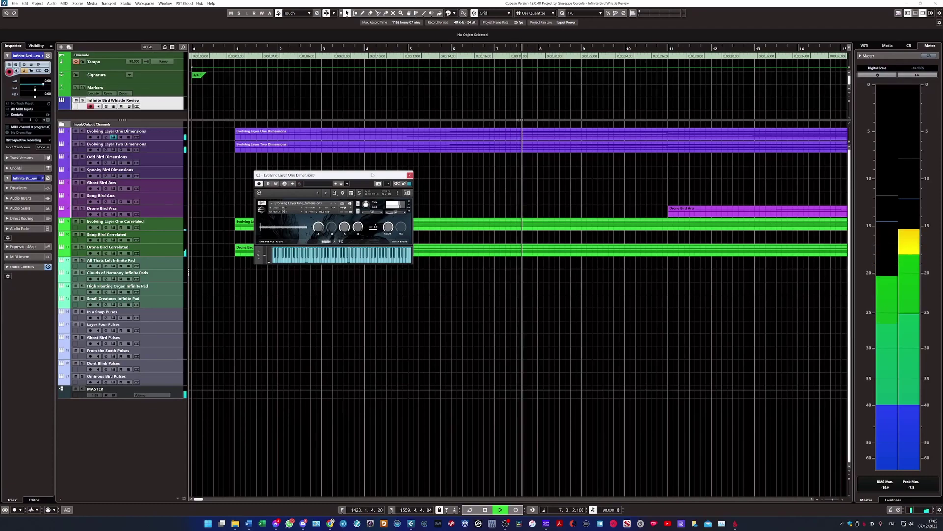
{"action": "key", "text": "Escape"}
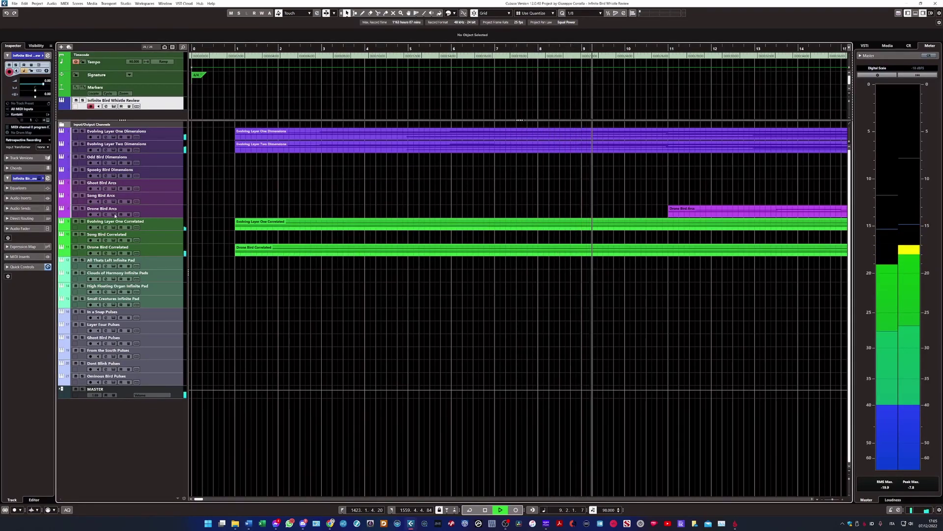
{"action": "left_click", "coordinate": [114, 227]}
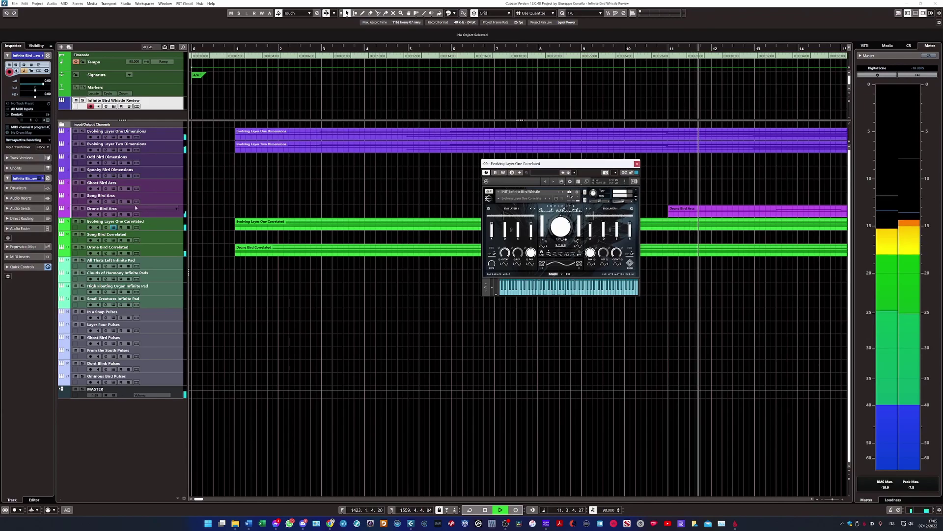
- View the instruments on the Drone Bird Arcs and Song Bird Correlated tracks during playback, closing each plugin window
{"action": "left_click", "coordinate": [113, 228]}
{"action": "left_click", "coordinate": [113, 214]}
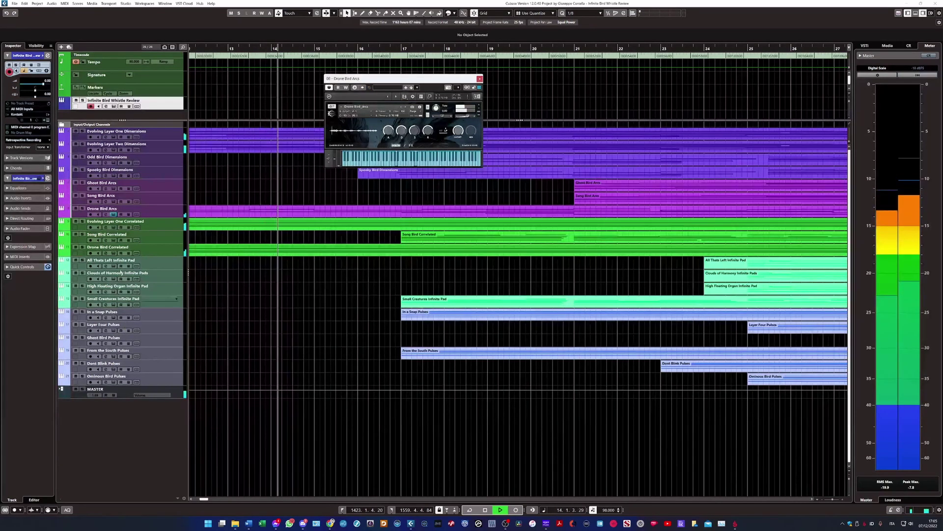
{"action": "left_click", "coordinate": [114, 215]}
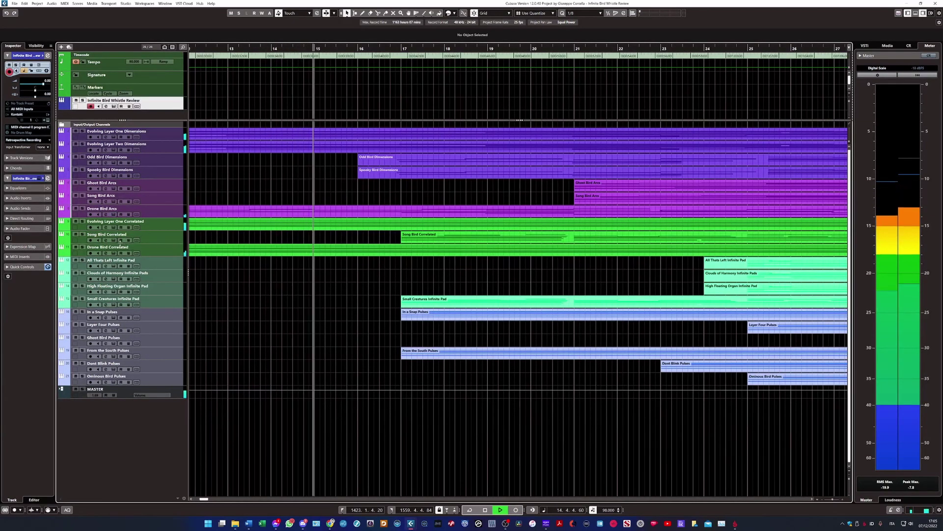
{"action": "left_click", "coordinate": [114, 240]}
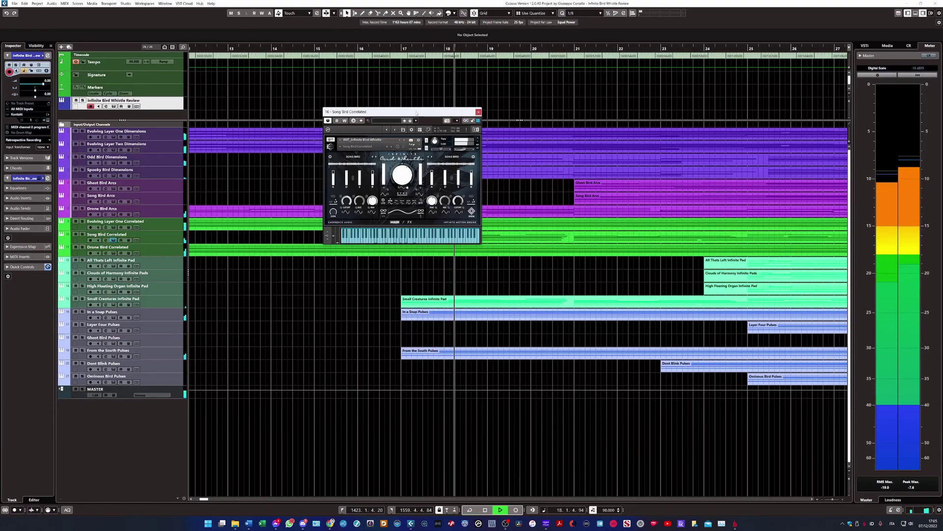
{"action": "left_click", "coordinate": [479, 112]}
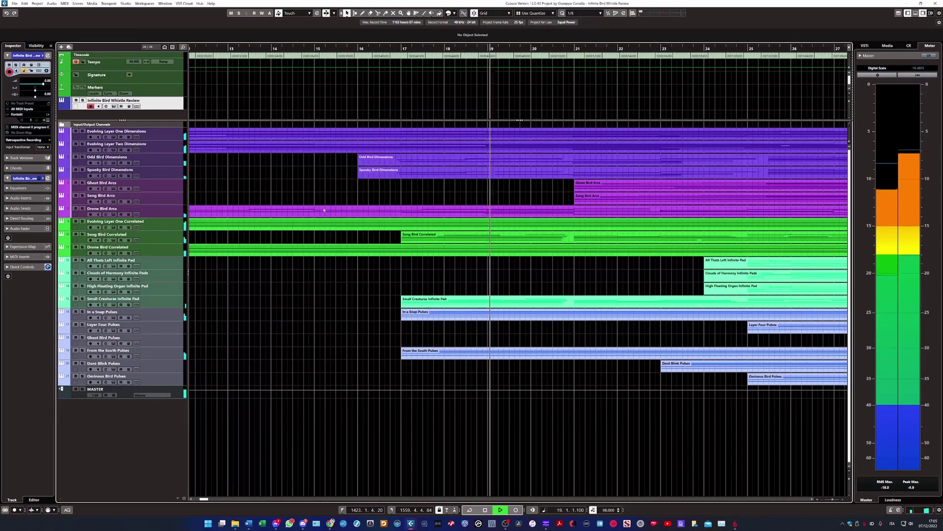
- View the instruments on the Small Creatures Infinite Pad, From the South Pulses and Dont Blink Pulses tracks while the project plays
{"action": "left_click", "coordinate": [114, 305]}
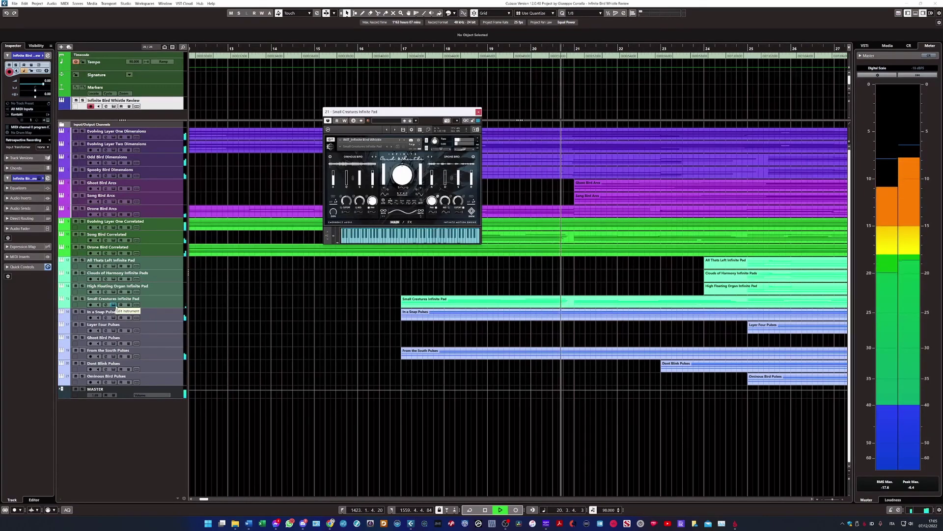
{"action": "left_click", "coordinate": [114, 356]}
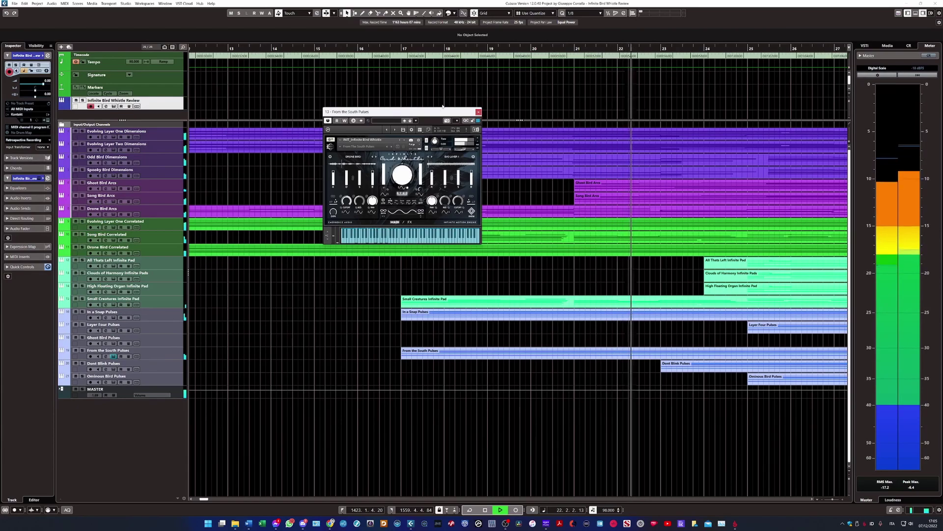
{"action": "left_click", "coordinate": [478, 112]}
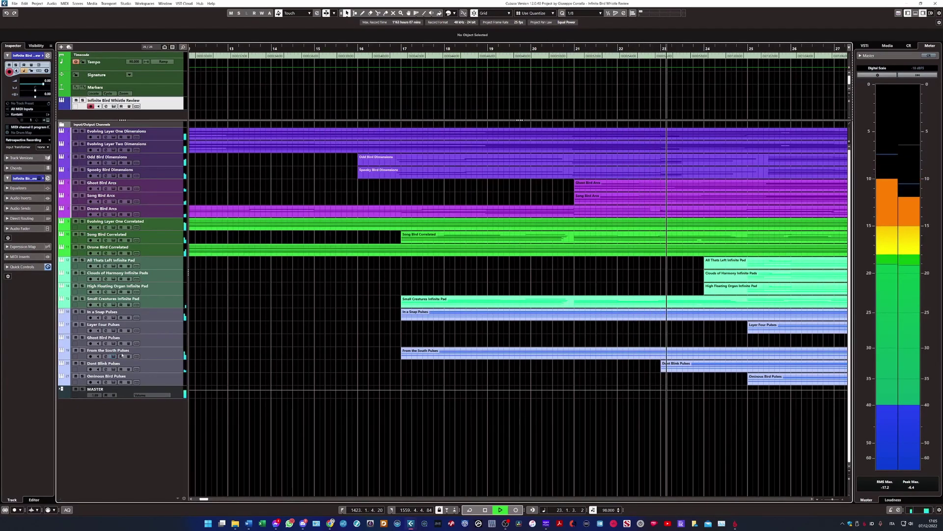
{"action": "left_click", "coordinate": [114, 368]}
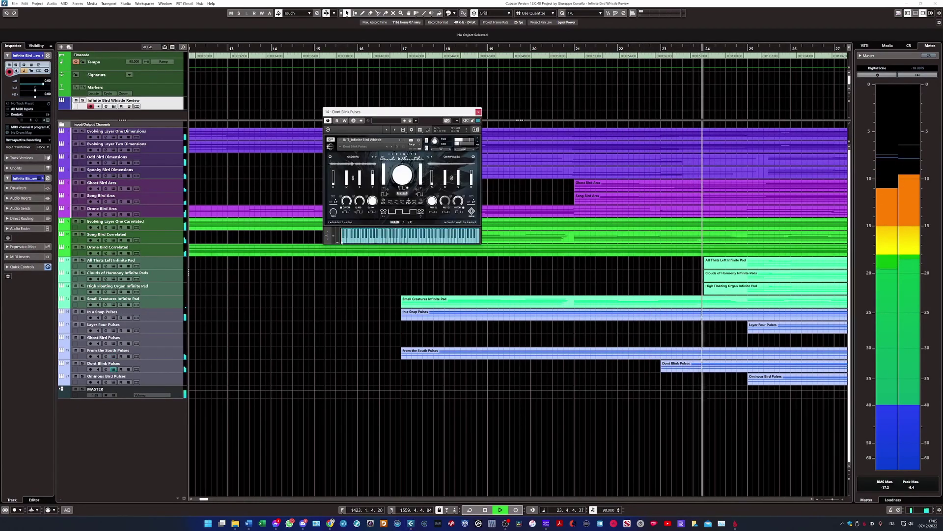
{"action": "left_click", "coordinate": [479, 112]}
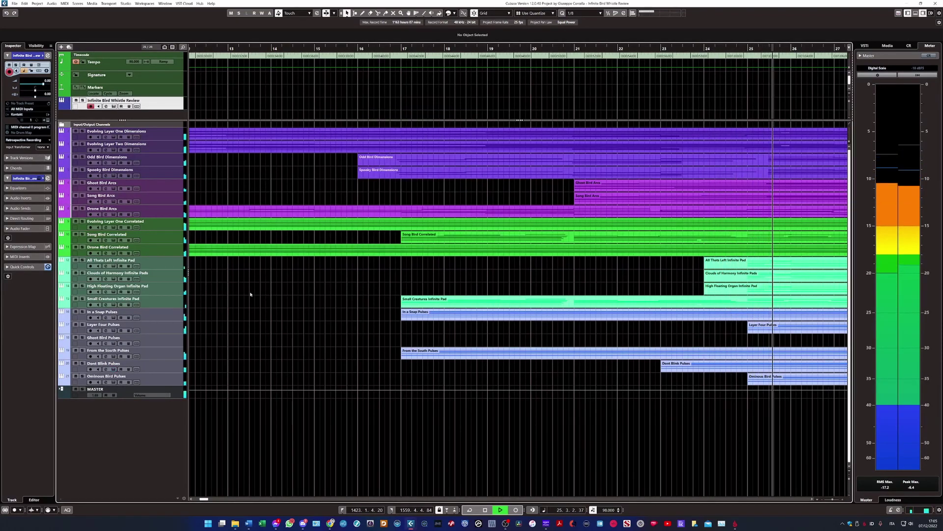
- View the instruments on the Layer Four Pulses, Odd Bird Dimensions and Ghost Bird Pulses tracks during playback, closing each window
{"action": "left_click", "coordinate": [113, 330]}
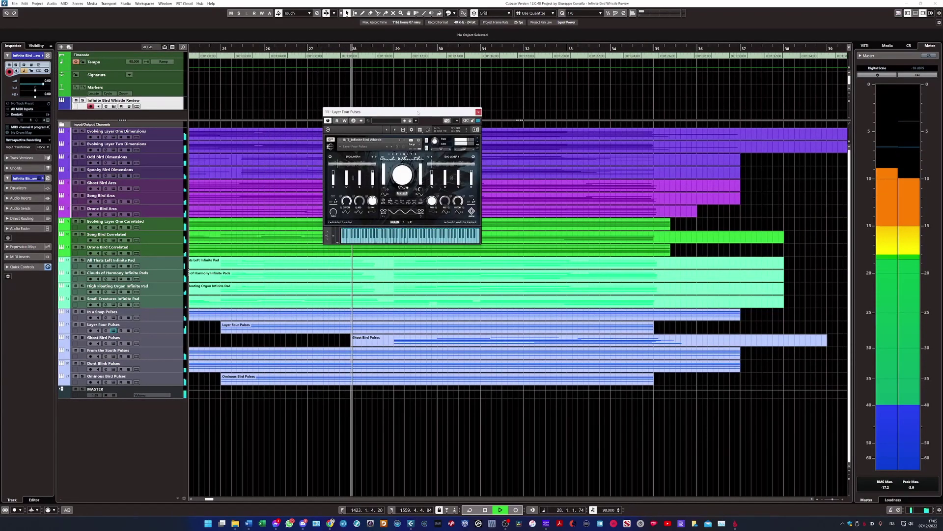
{"action": "left_click", "coordinate": [478, 112]}
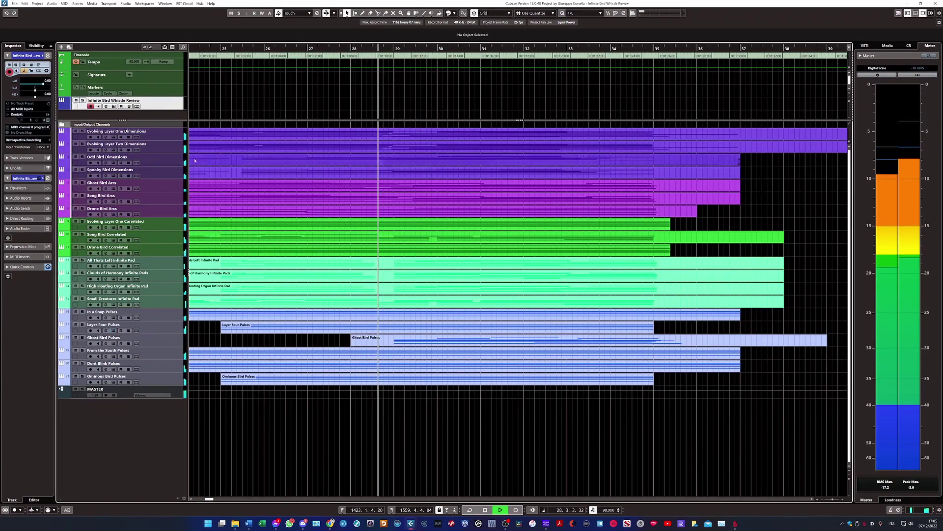
{"action": "left_click", "coordinate": [113, 163]}
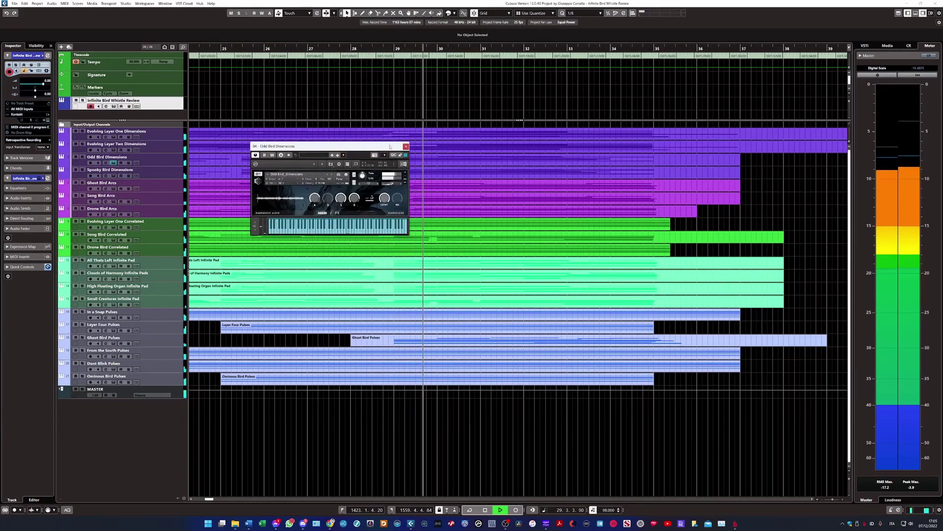
{"action": "left_click", "coordinate": [406, 146]}
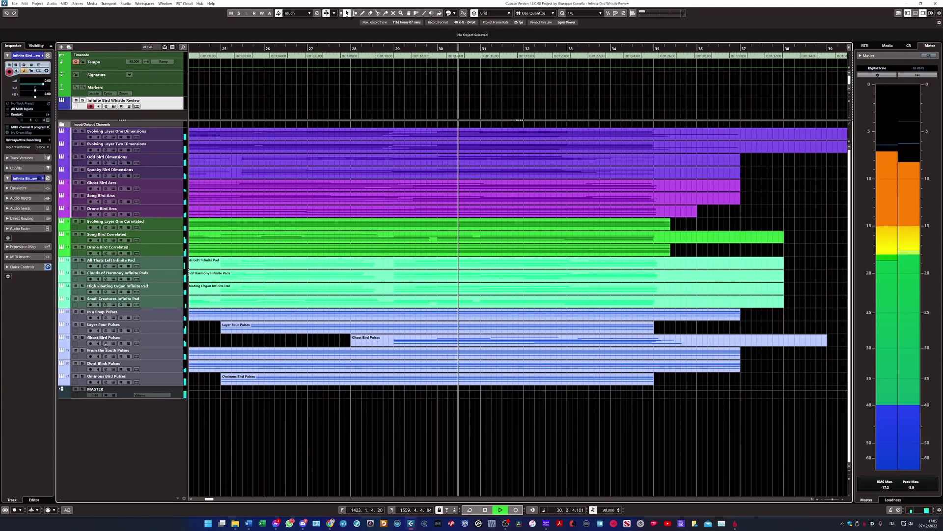
{"action": "left_click", "coordinate": [114, 344]}
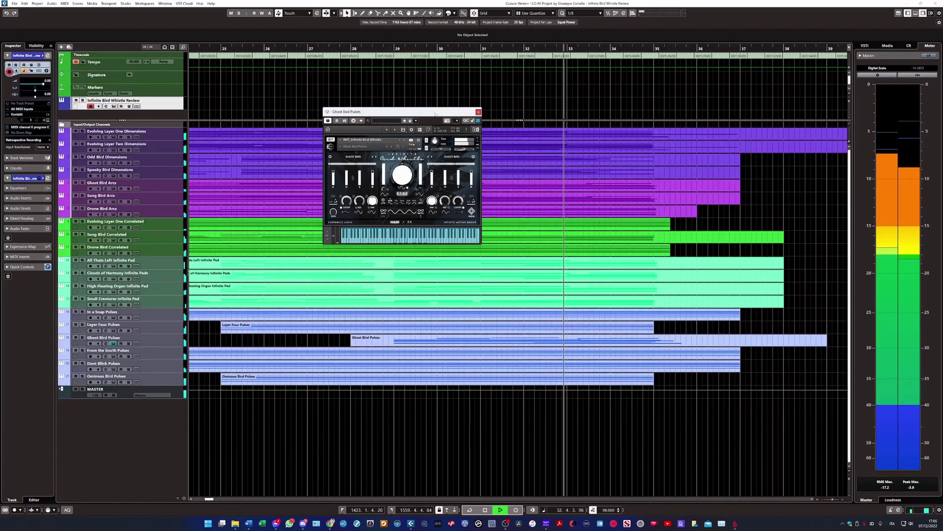
{"action": "left_click", "coordinate": [479, 112]}
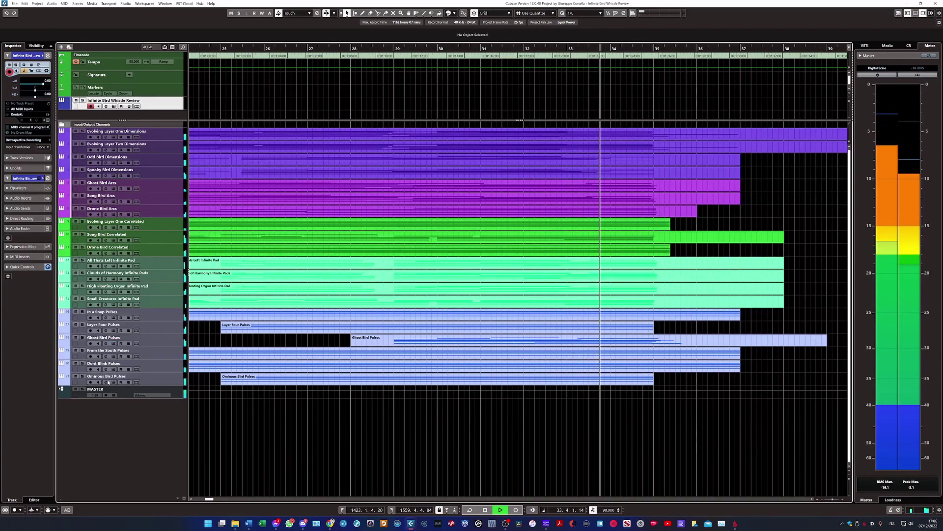